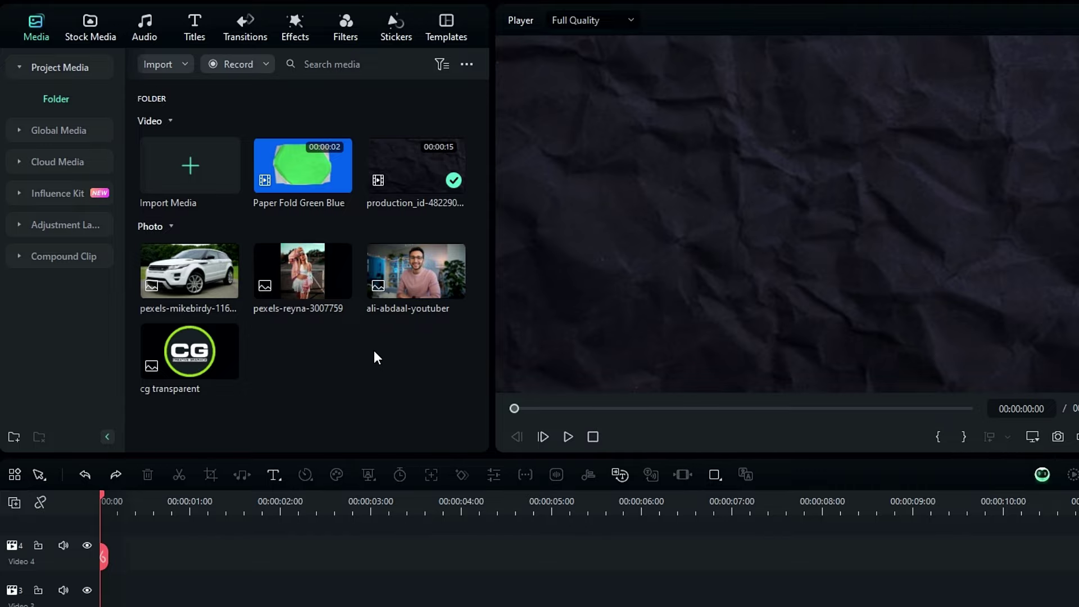
Place the ali-abdaal-youtuber photo on Video 2 at 0:00, extended to the background's end
left_click_drag(409, 271, 164, 588)
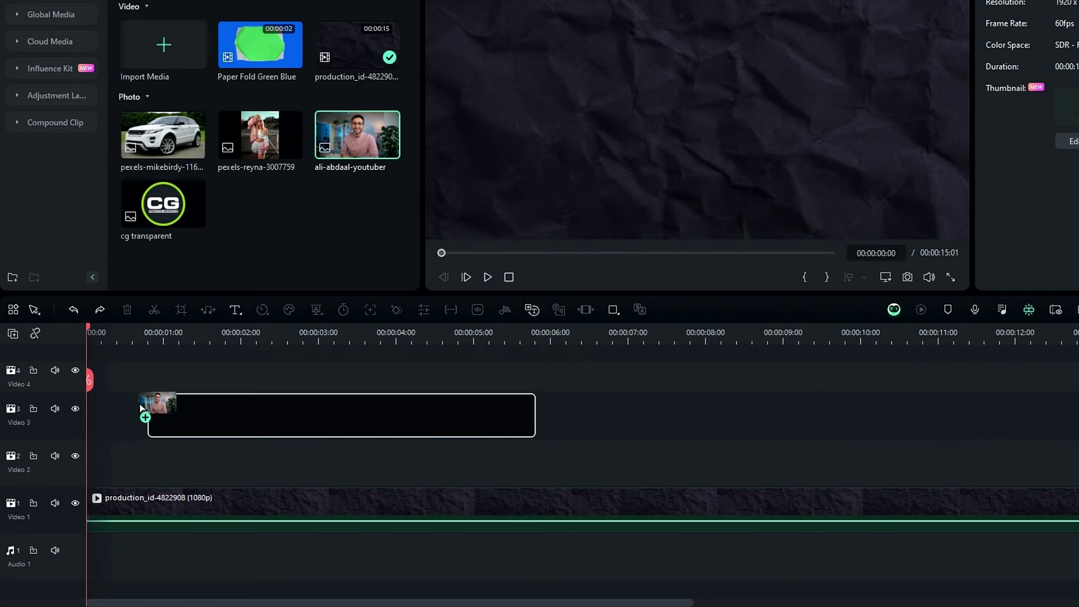
left_click_drag(141, 407, 81, 458)
left_click_drag(474, 447, 1069, 444)
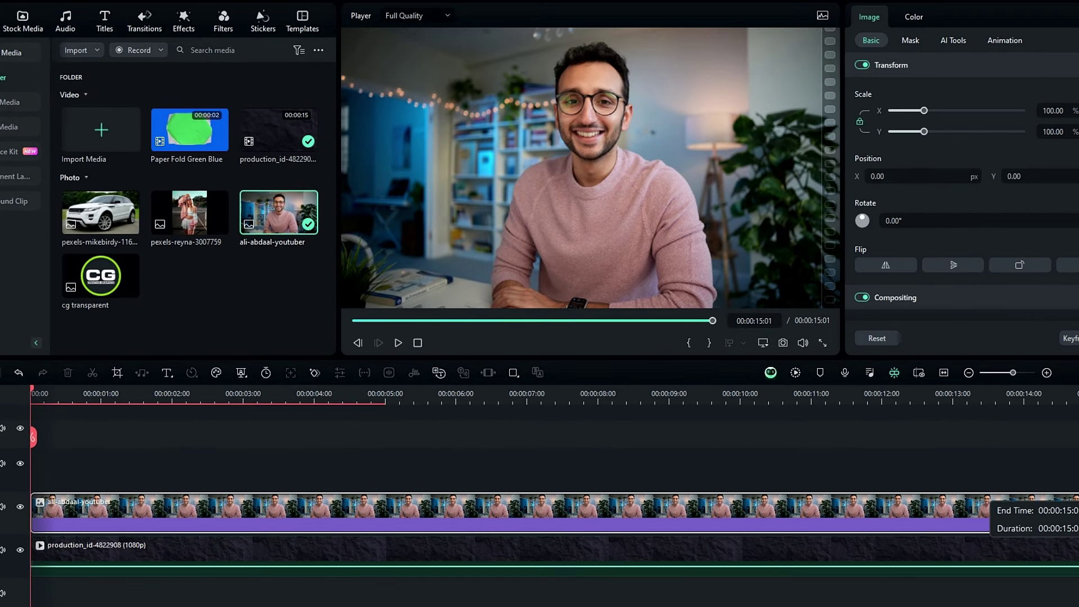
left_click_drag(1073, 509, 1074, 508)
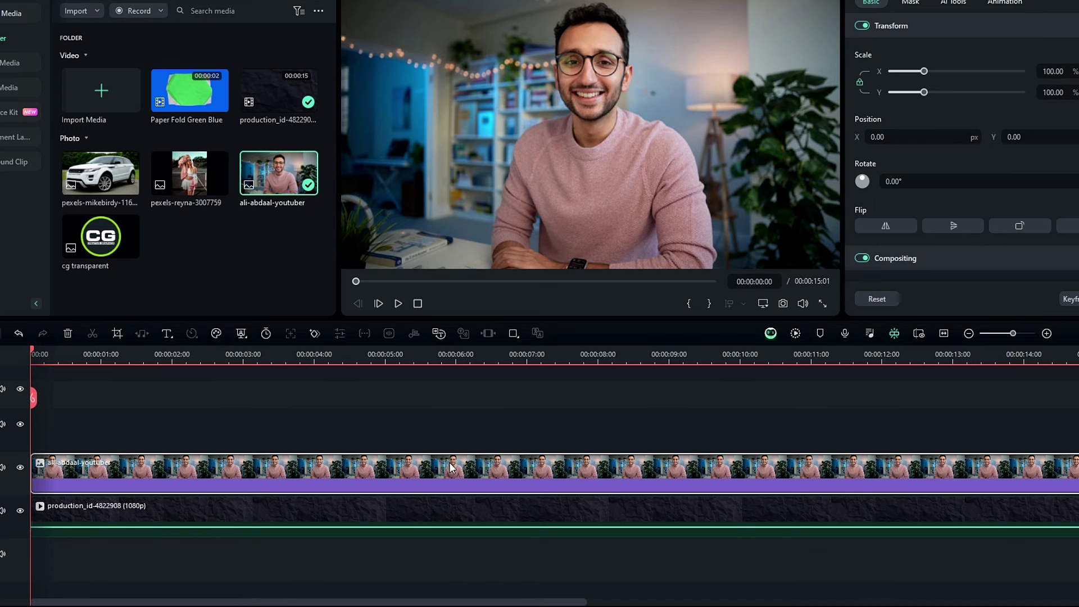
Group the photo into a compound clip named 'Replace Image'
key("alt+g")
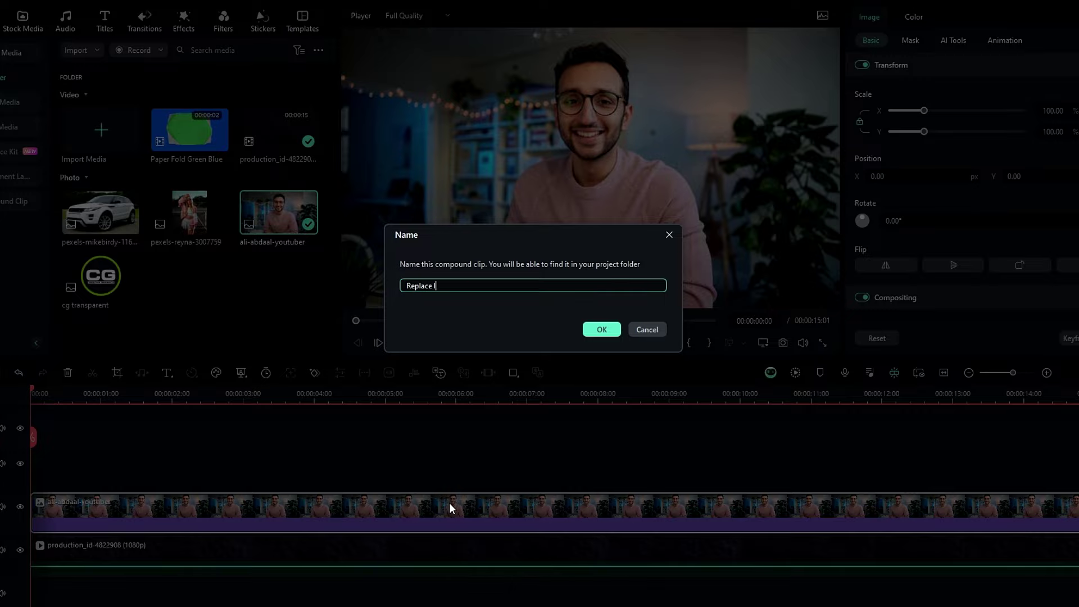
type("Replace Image")
key("Return")
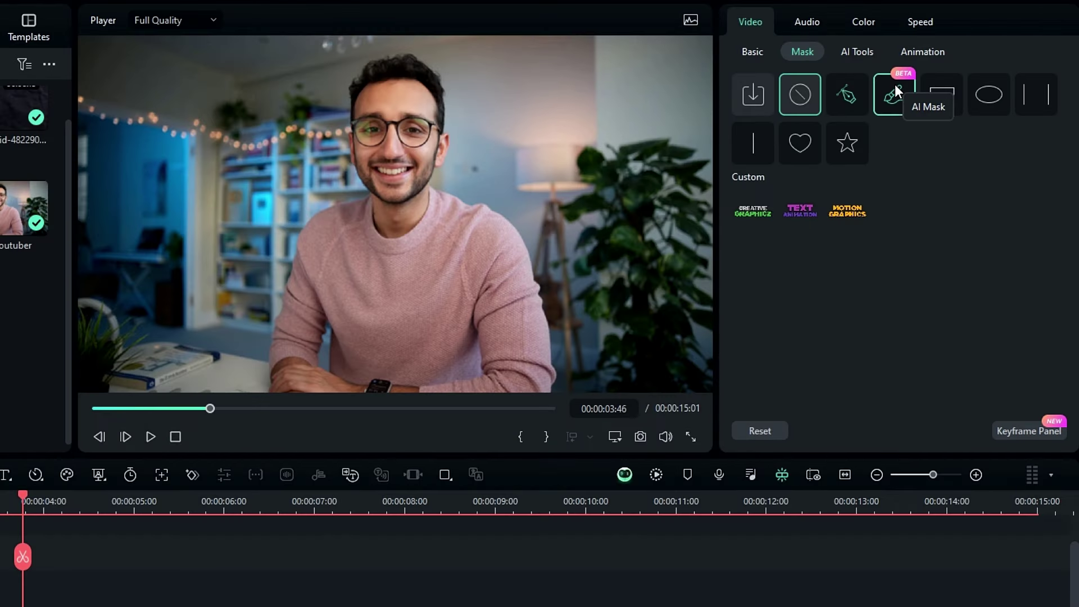
Apply an AI Mask with Select Character to the portrait and enable AI Portrait
left_click(895, 93)
left_click(807, 292)
left_click(811, 345)
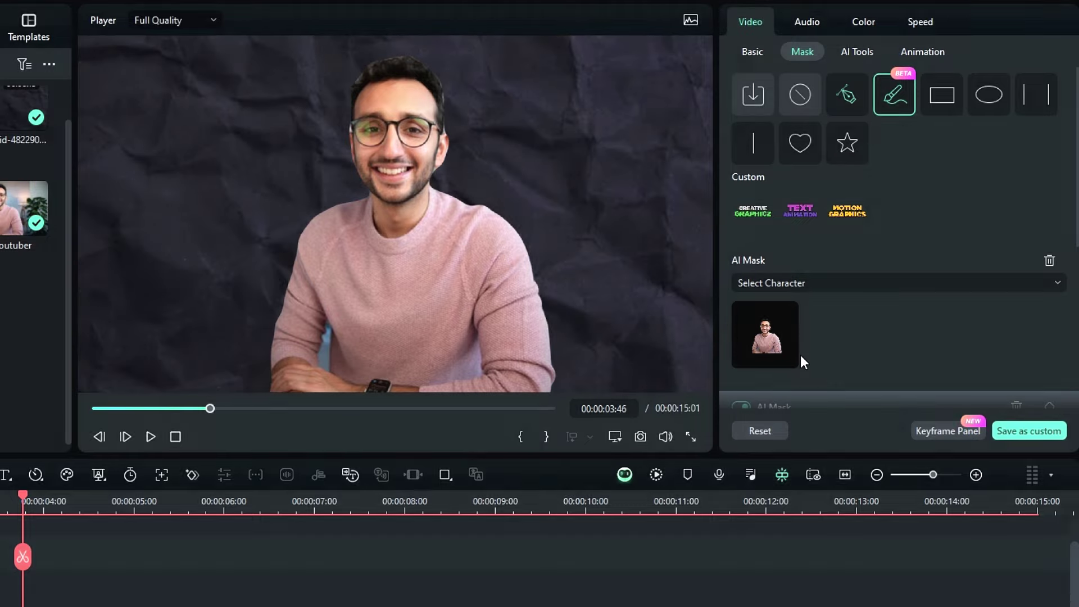
left_click(848, 52)
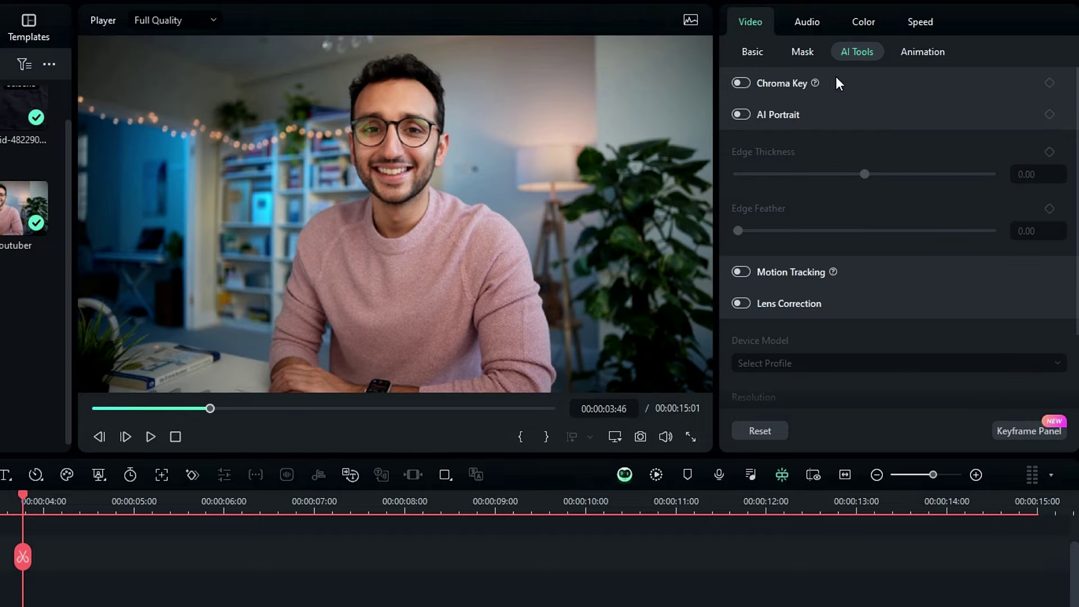
left_click(743, 115)
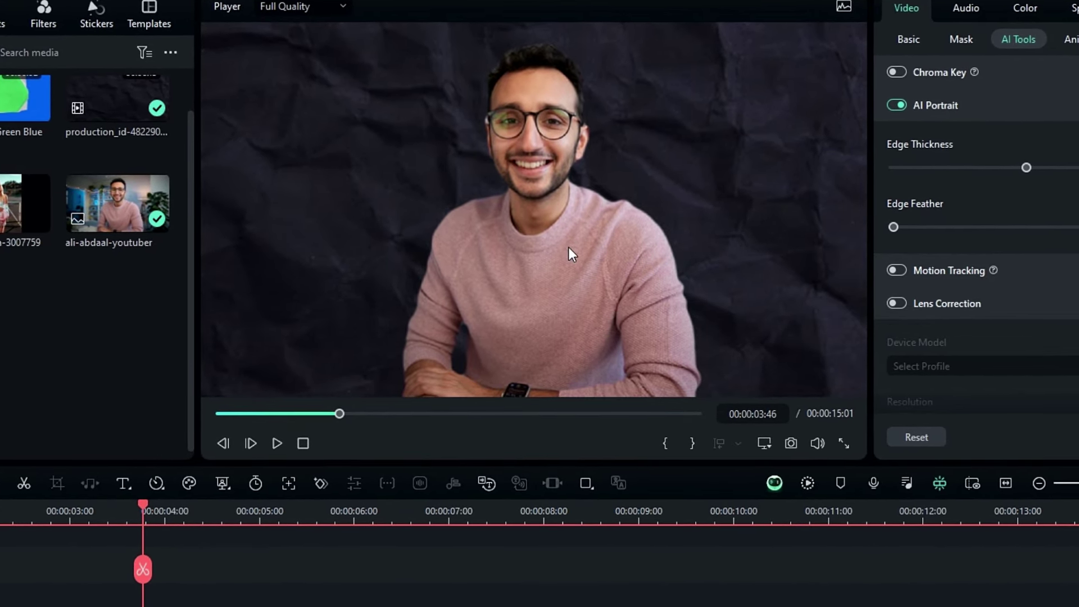
Add Paper Fold Green Blue on Video 3 and freeze it from ~1:59 to the timeline end
scroll(344, 177, "up", 2)
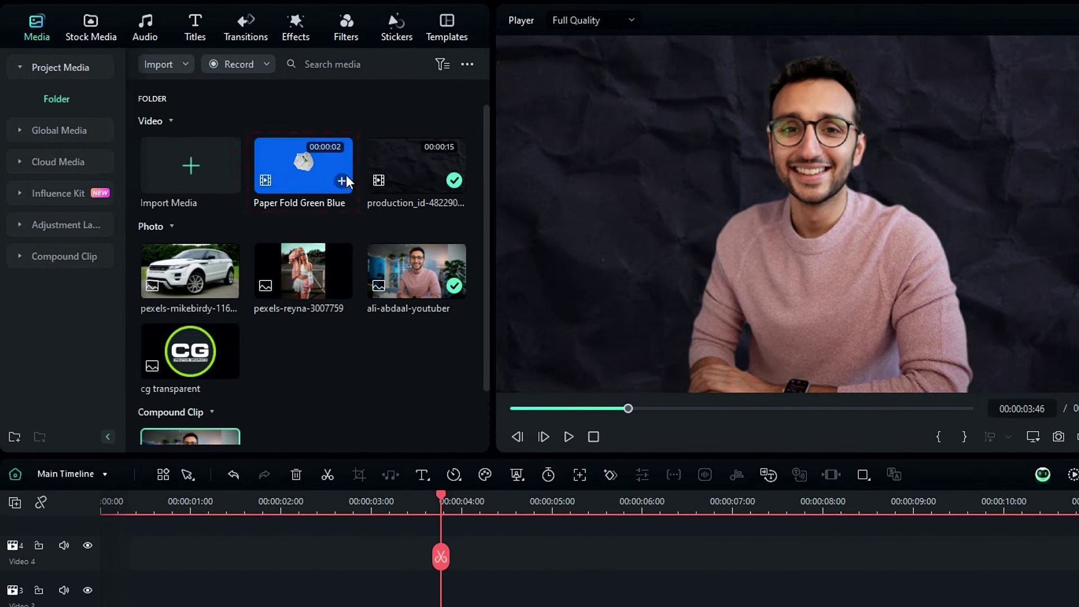
left_click_drag(313, 167, 108, 604)
left_click(281, 506)
right_click(326, 371)
left_click(359, 381)
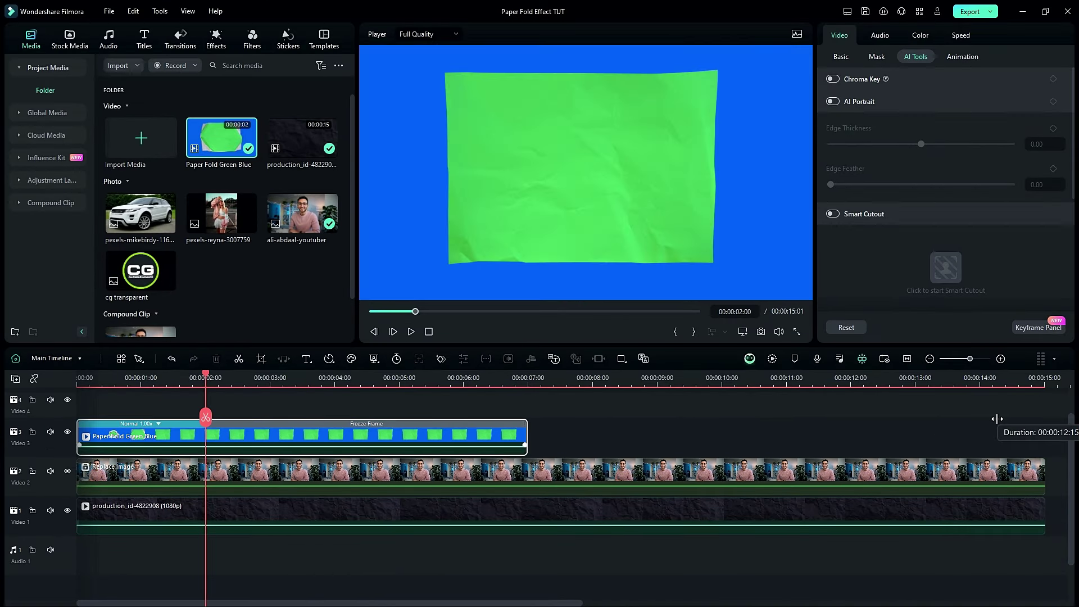
left_click_drag(1006, 421, 1012, 420)
left_click_drag(206, 399, 146, 398)
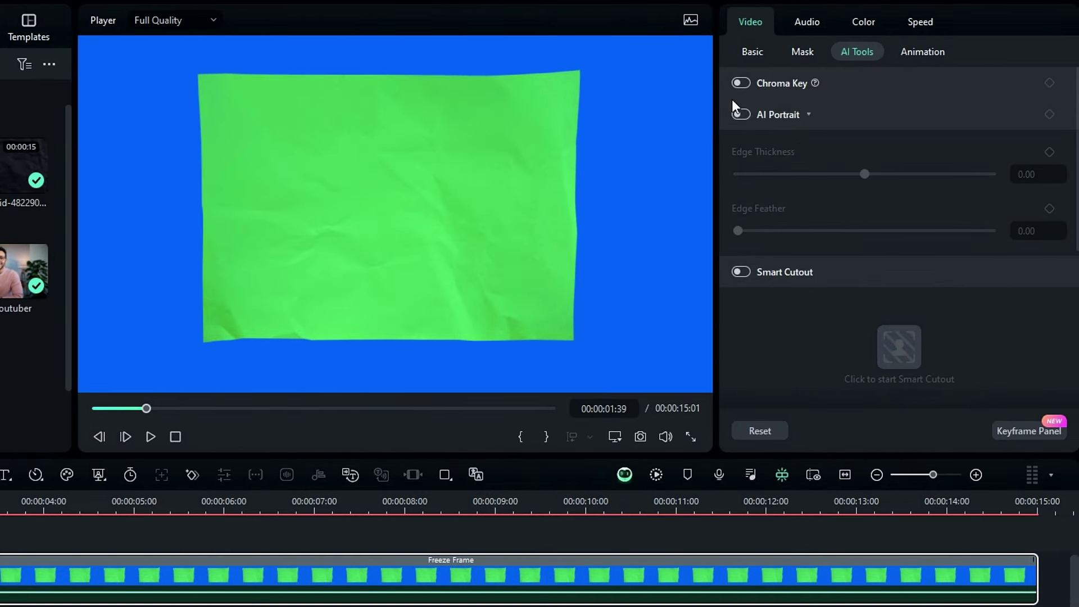
Set the paper clip's Scale to 123% and Position Y to -23
left_click(871, 40)
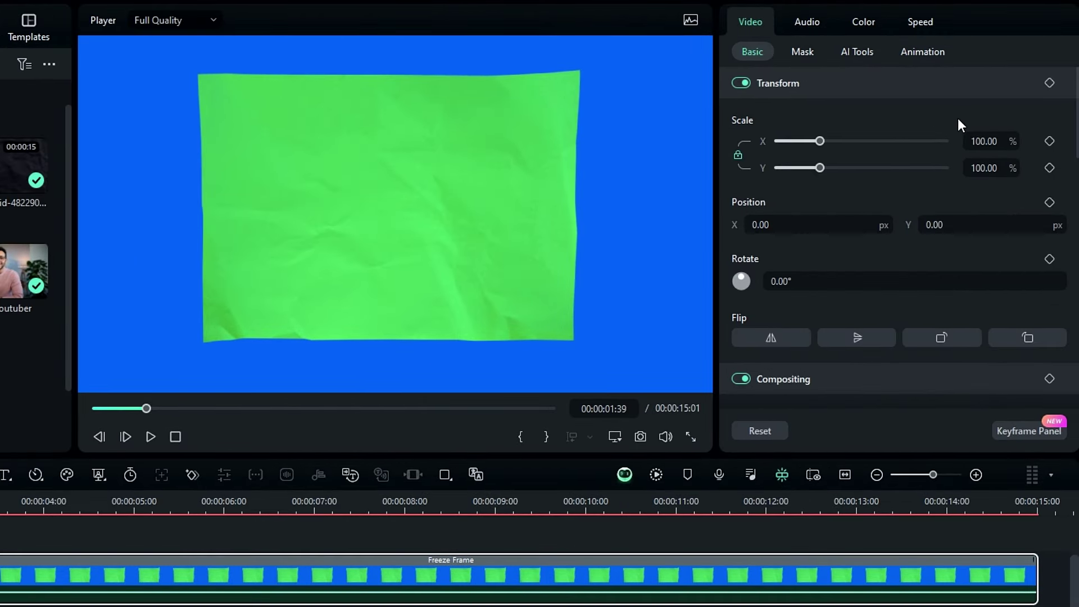
left_click_drag(819, 141, 829, 141)
left_click_drag(984, 218, 971, 219)
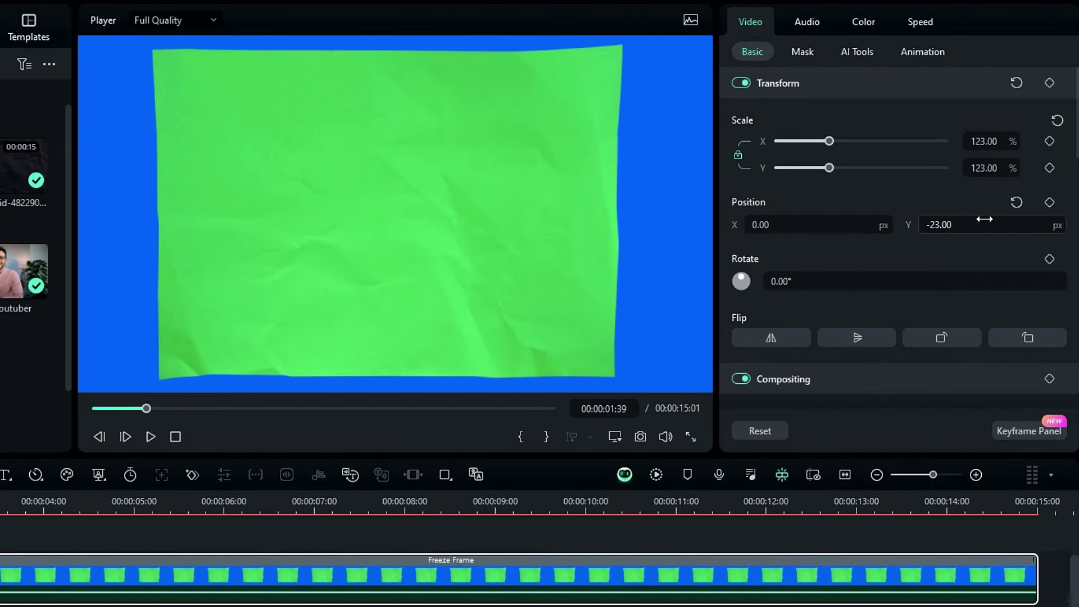
Chroma-key the paper's green, then set the portrait to 94% scale at position X -15, Y 29
left_click(843, 51)
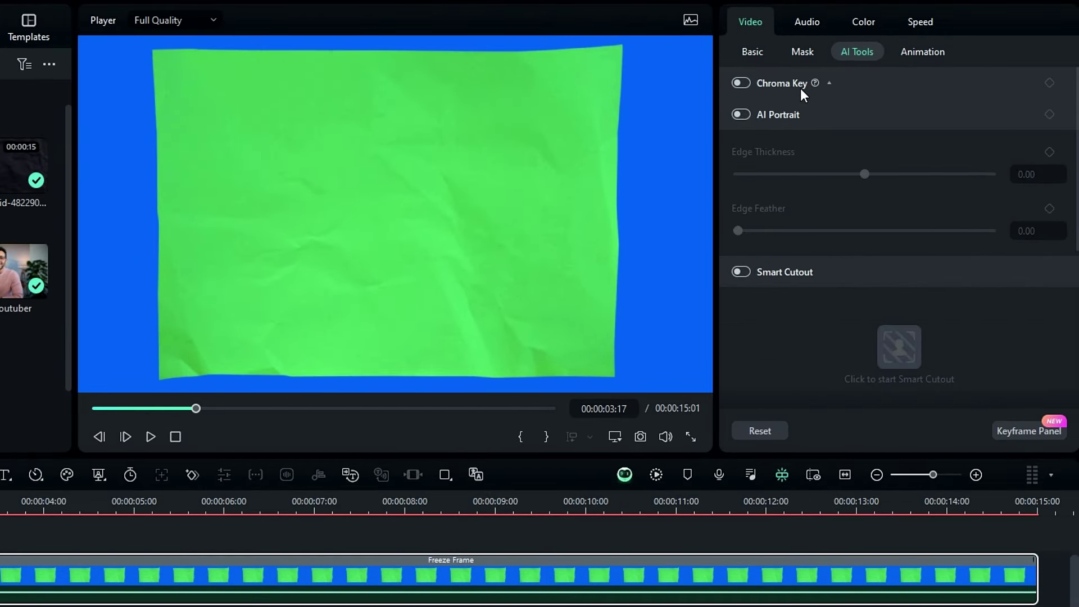
left_click(741, 82)
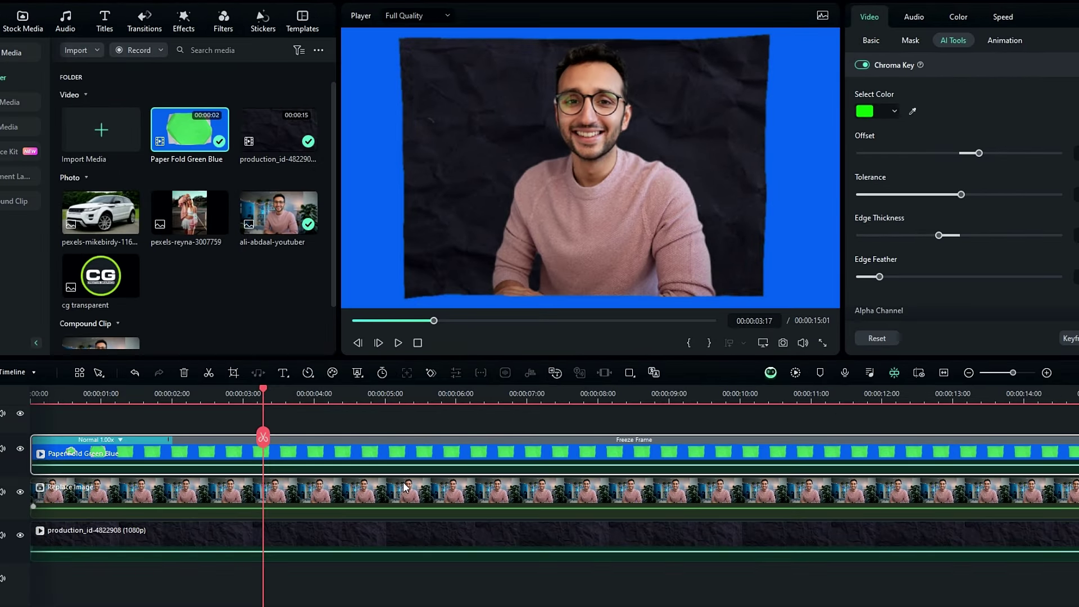
left_click(483, 494)
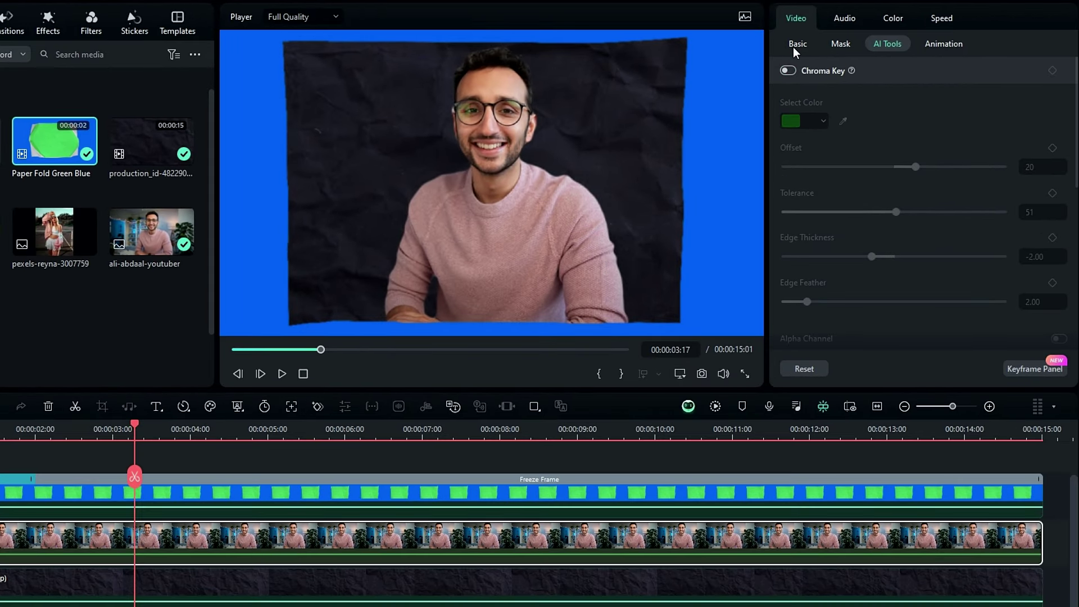
left_click(797, 43)
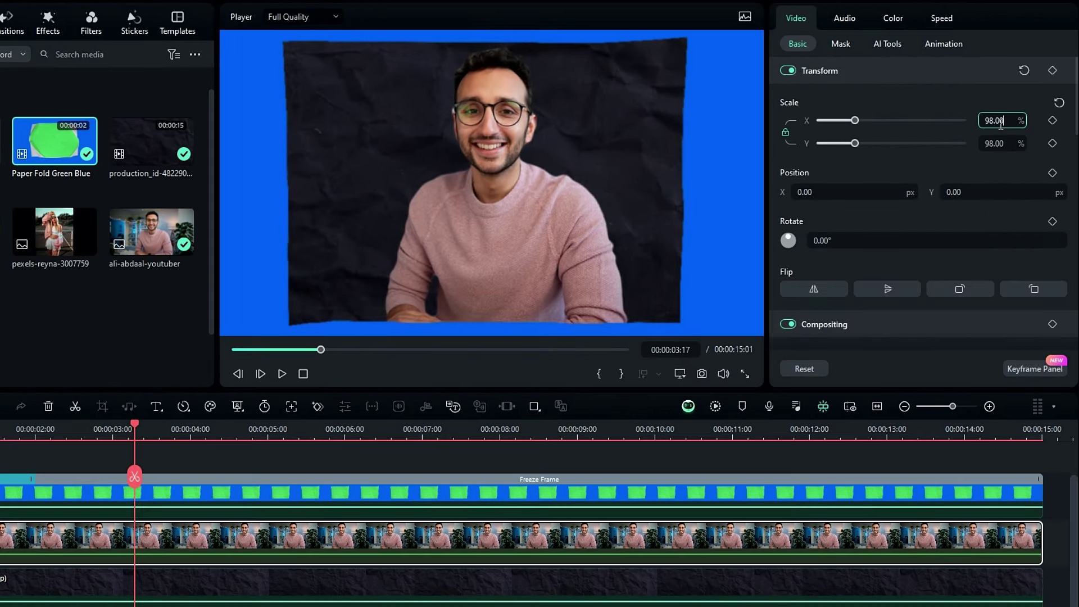
left_click(962, 192)
type("29")
left_click(843, 191)
type("-15")
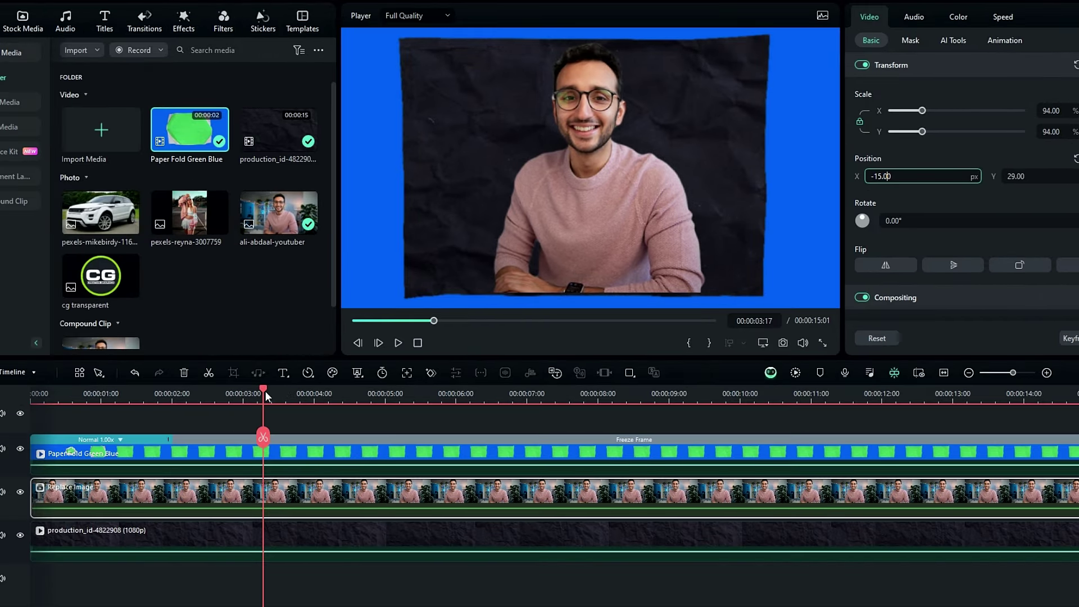
left_click_drag(265, 390, 61, 351)
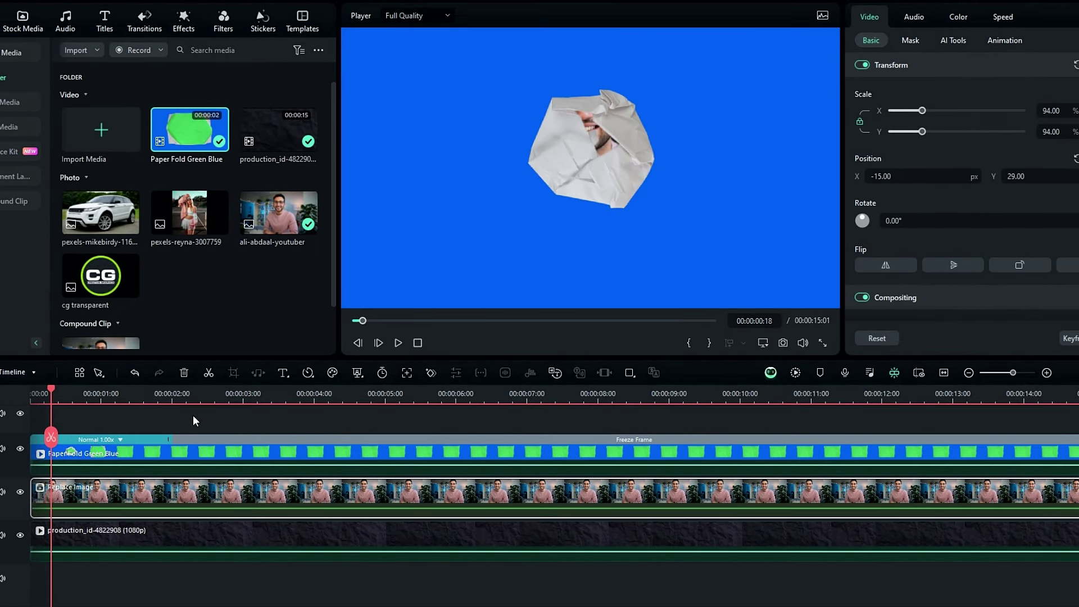
Group the paper and portrait clips into a compound clip named 'Mask'
left_click_drag(200, 429, 169, 498)
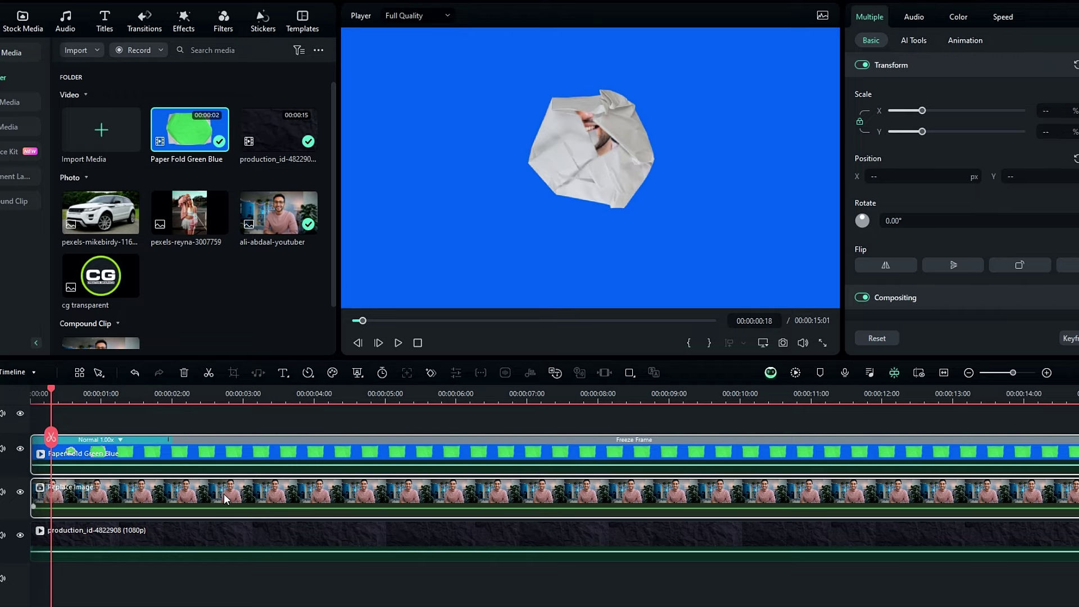
key("alt+g")
type("MAsk")
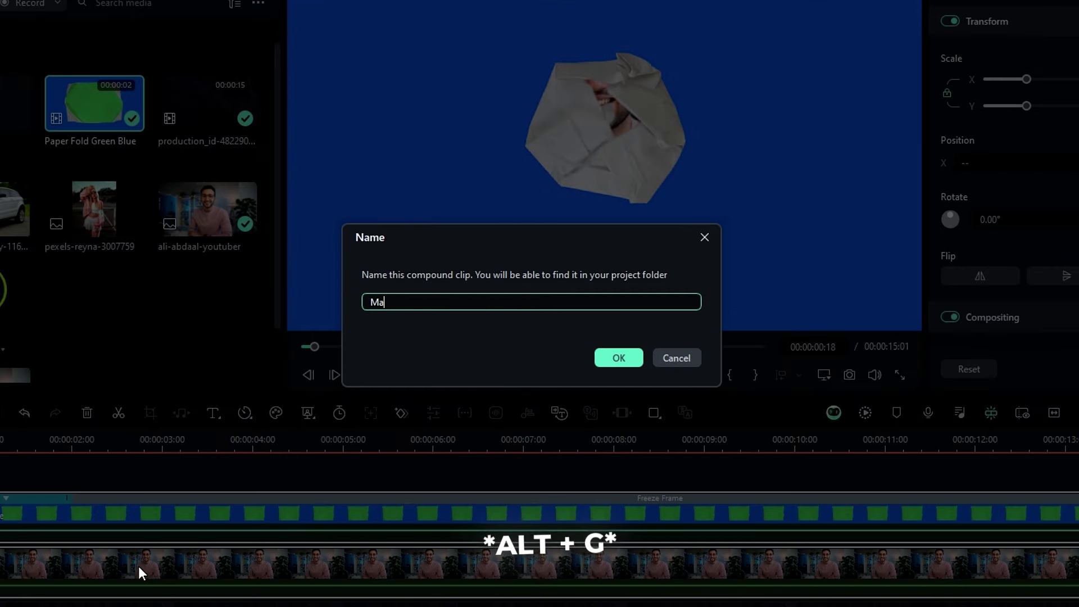
key("Return")
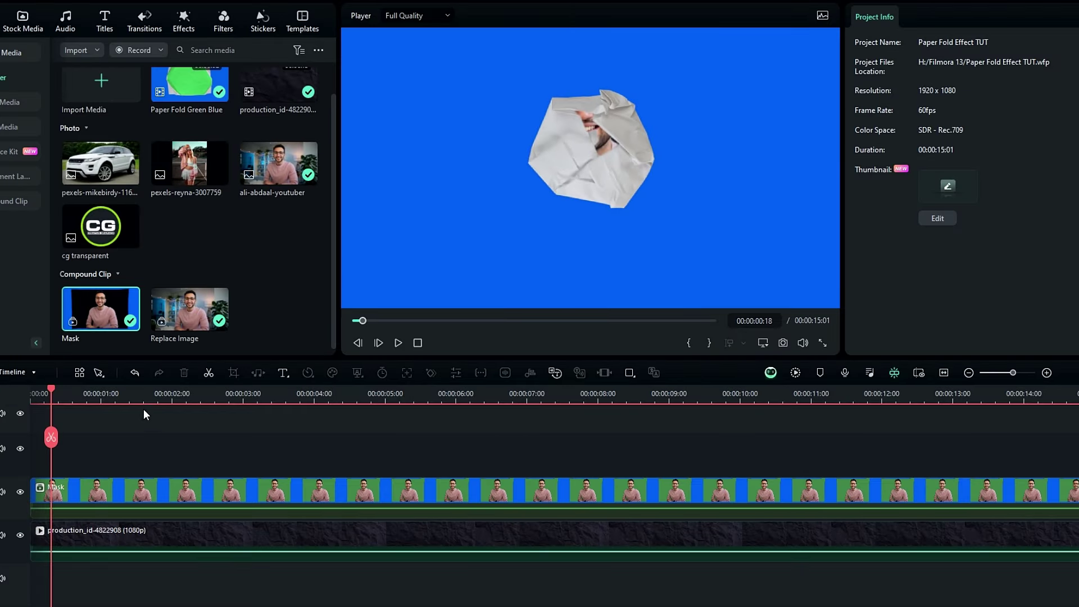
Enable Chroma Key on the Mask clip to remove its blue background
left_click(187, 400)
left_click(194, 485)
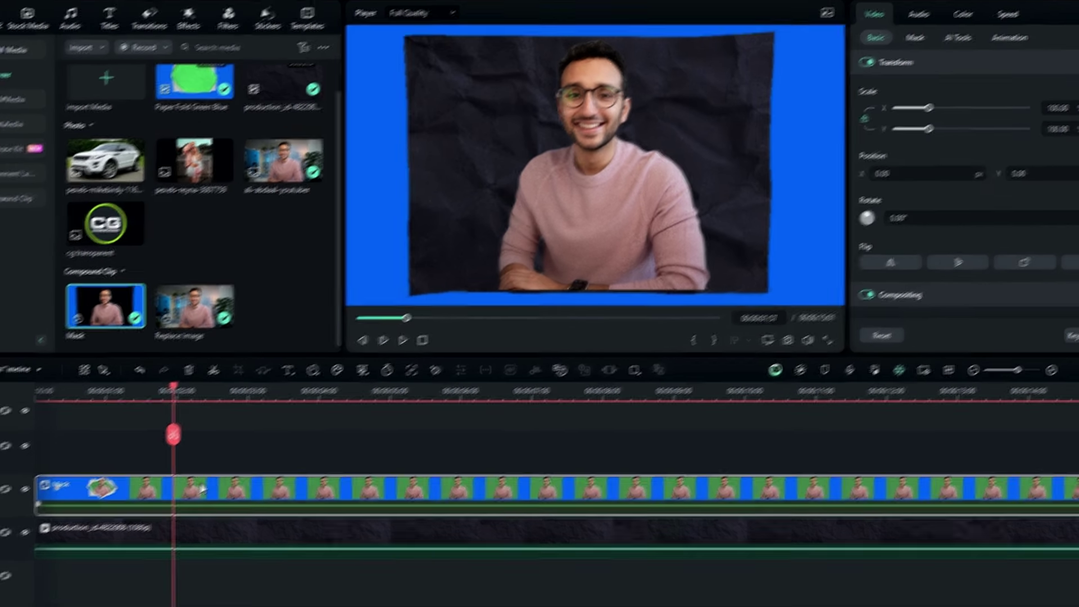
left_click(953, 40)
left_click(865, 60)
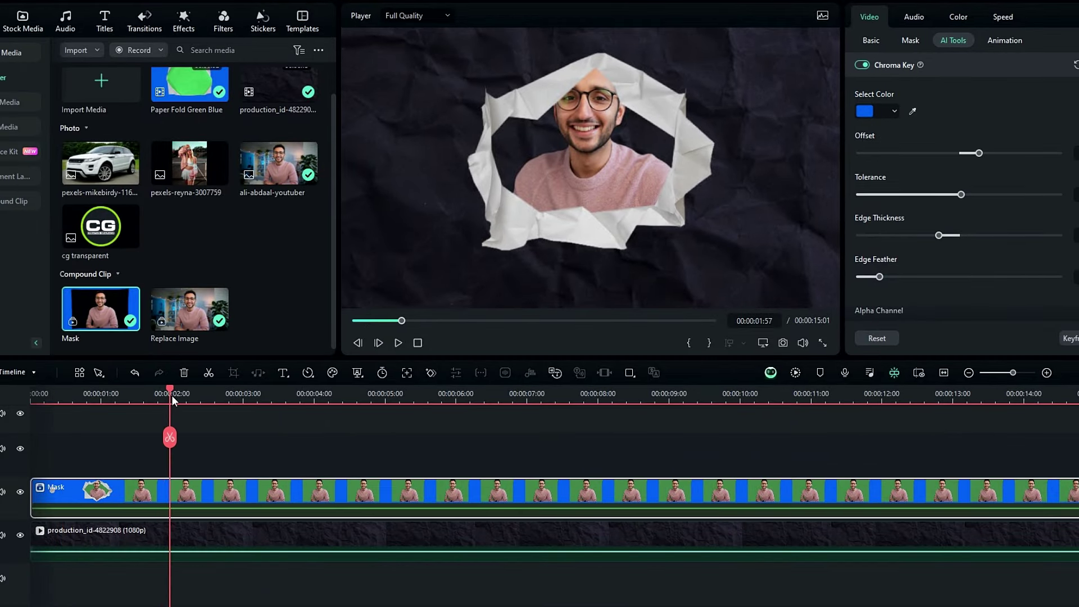
Apply an AI Mask with Select Character to the Mask clip
left_click_drag(171, 395, 255, 401)
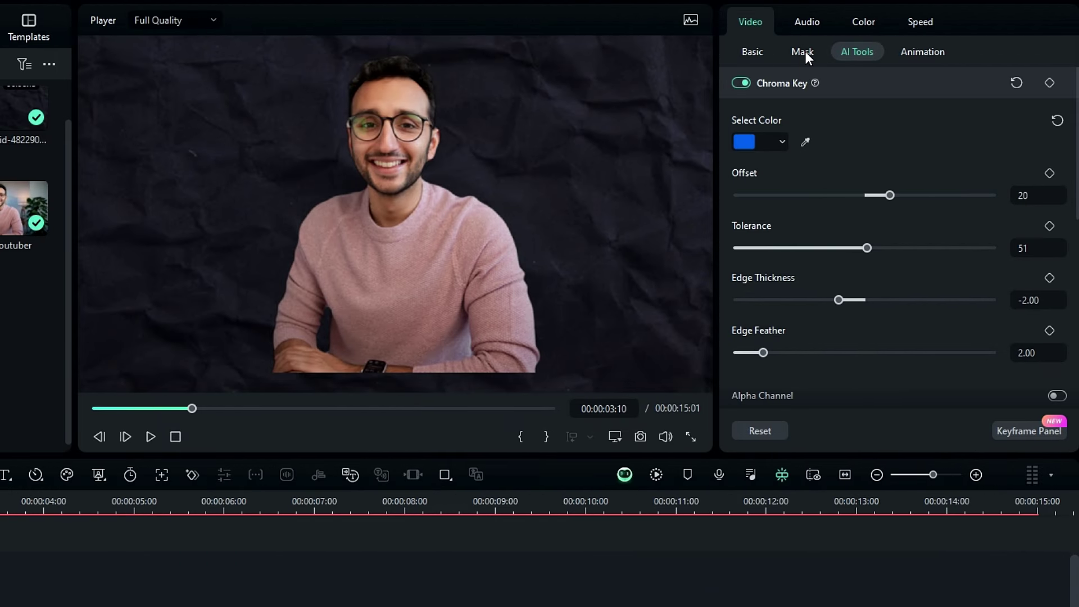
left_click(802, 50)
left_click(890, 93)
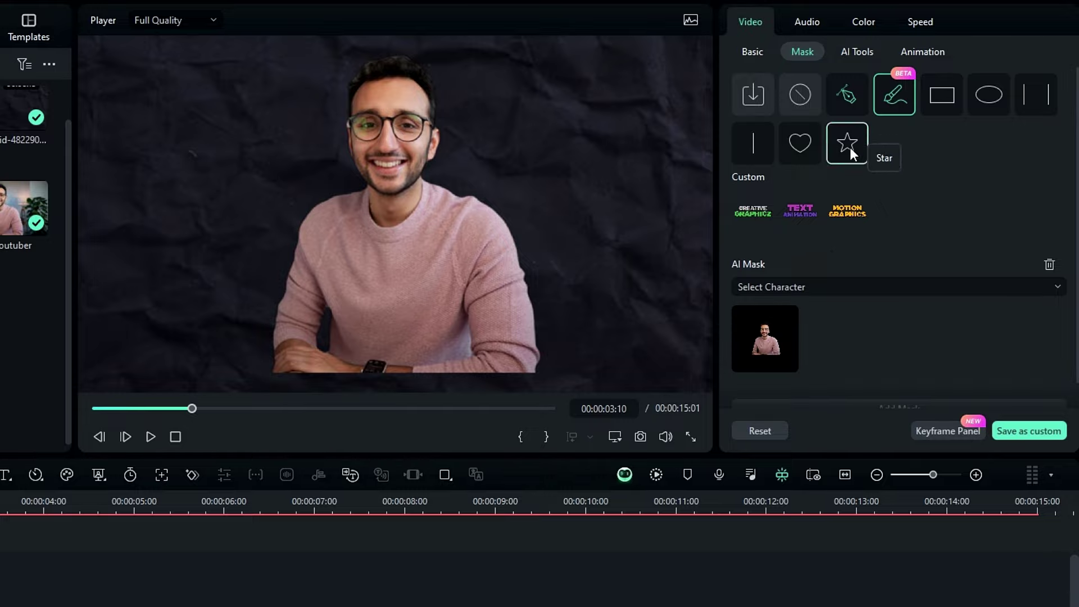
left_click(830, 293)
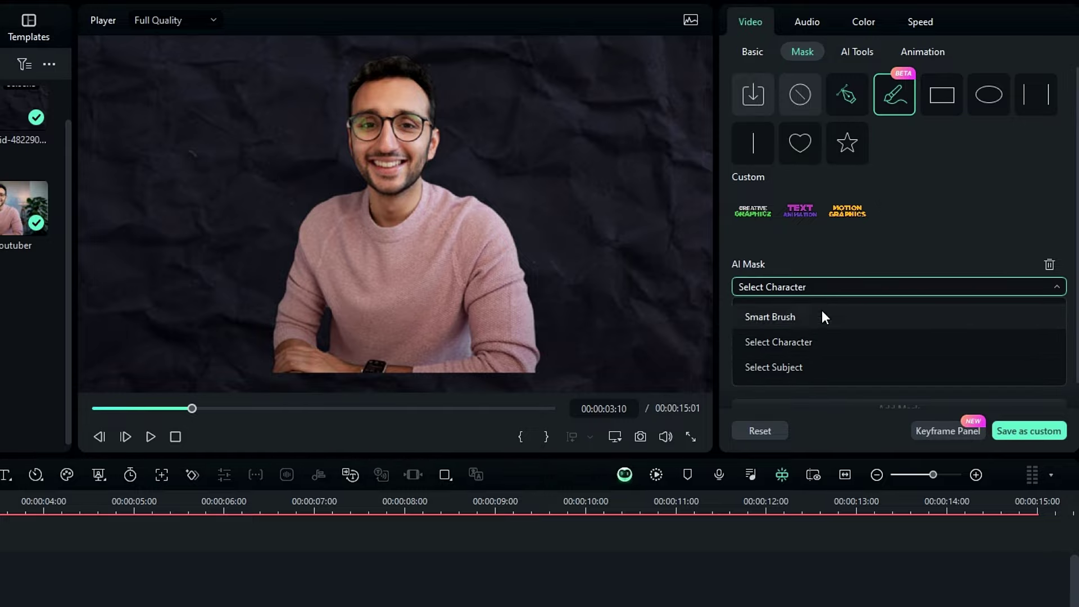
left_click(802, 340)
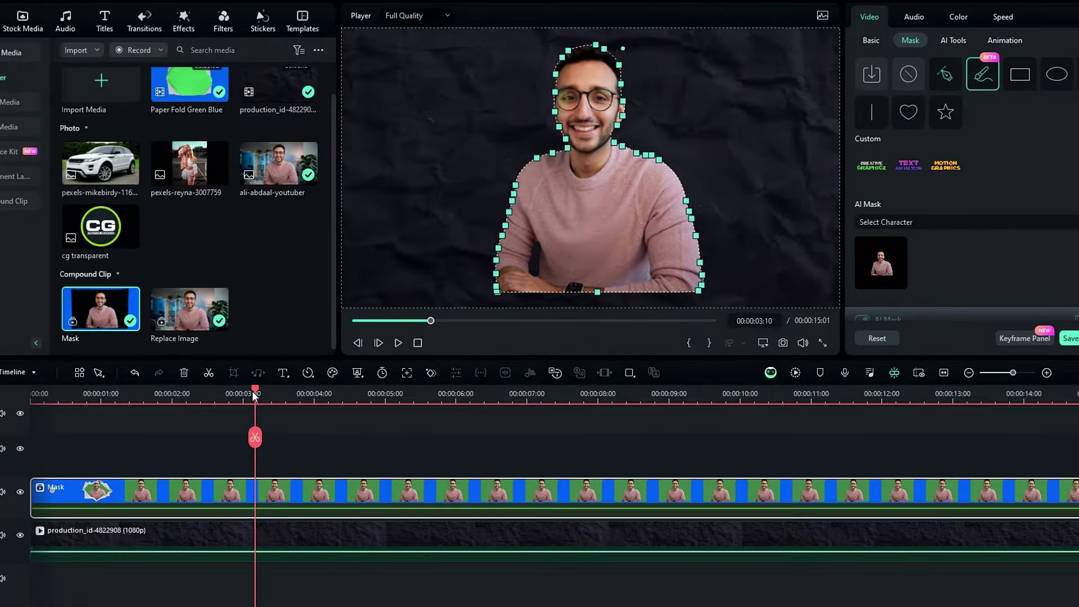
left_click_drag(252, 390, 84, 365)
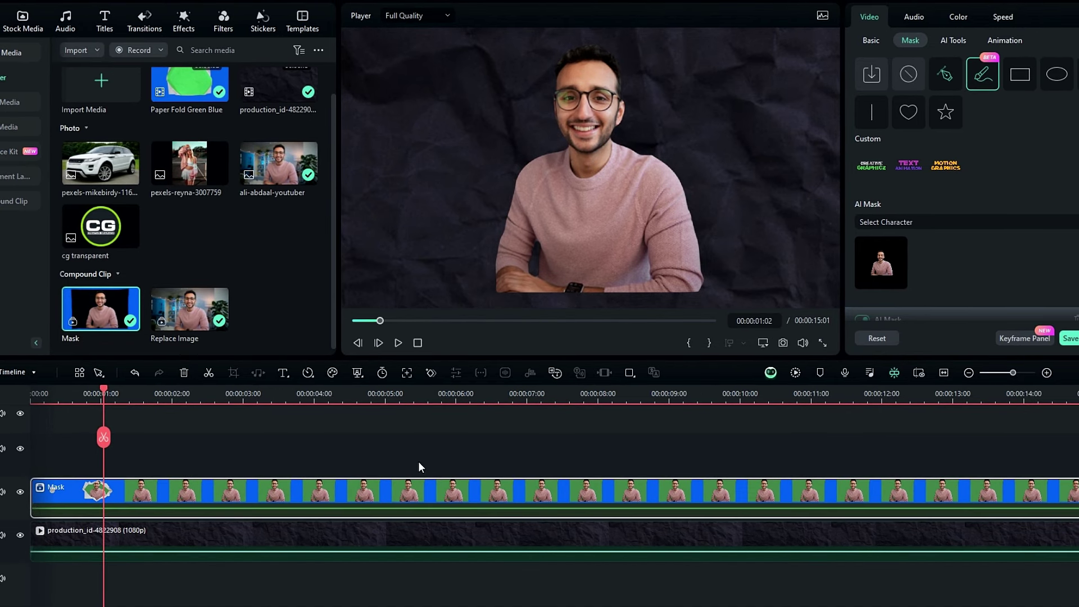
Nest the masked clip in a compound clip named 'Paper Effect'
key("alt+g")
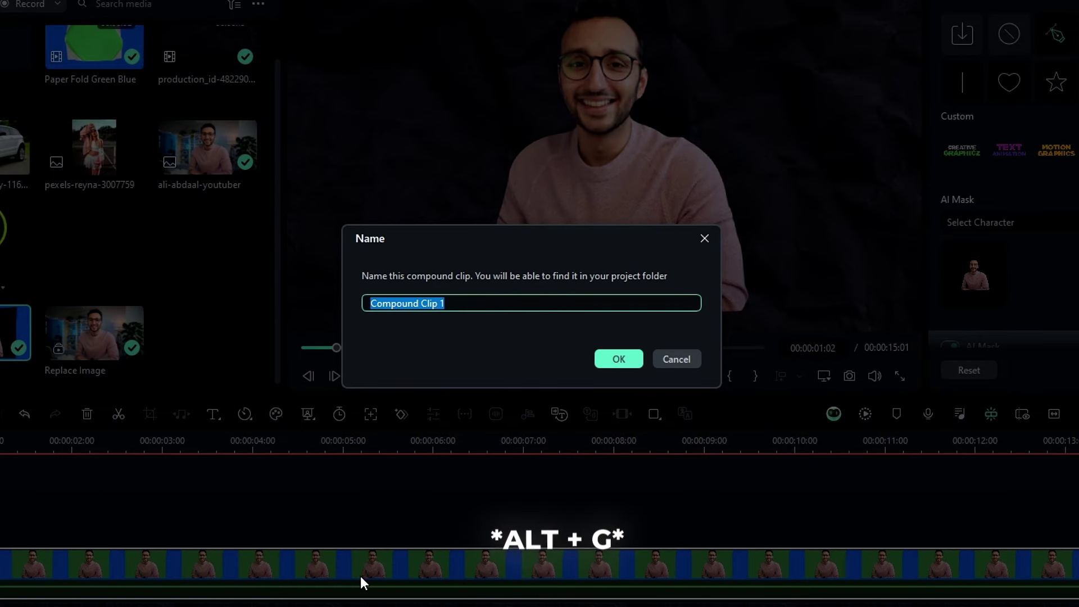
type("Paper Effect")
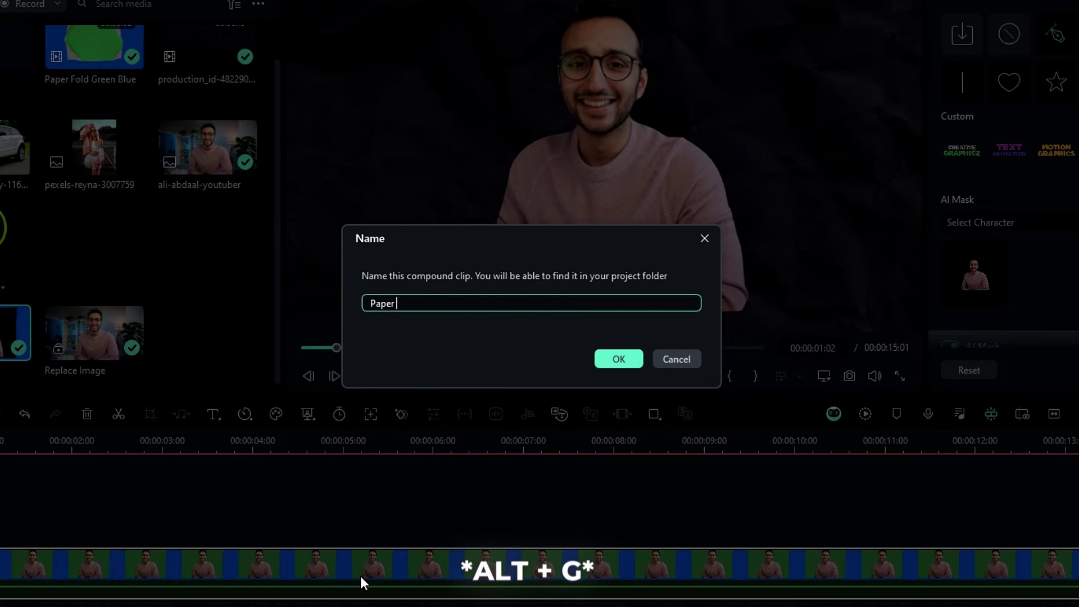
key("Return")
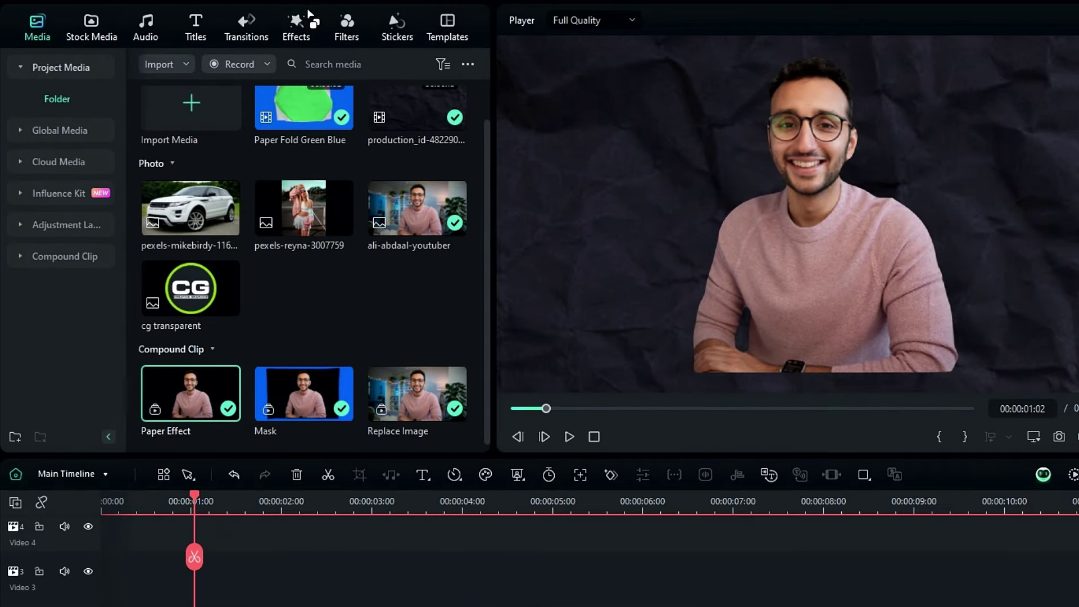
Apply the Mild shake video effect to the Paper Effect clip
left_click(308, 13)
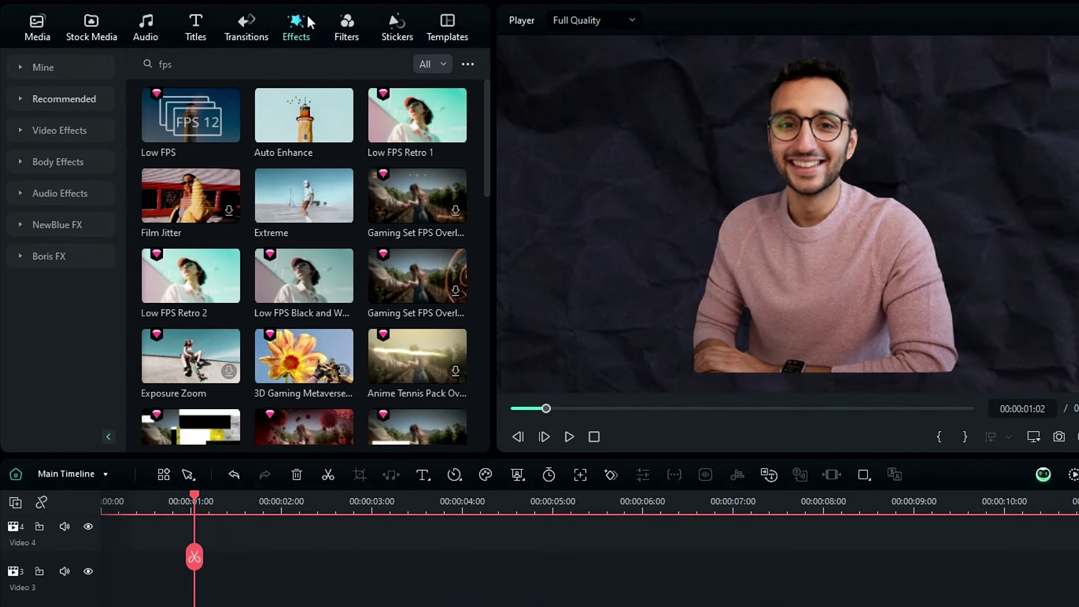
left_click(76, 133)
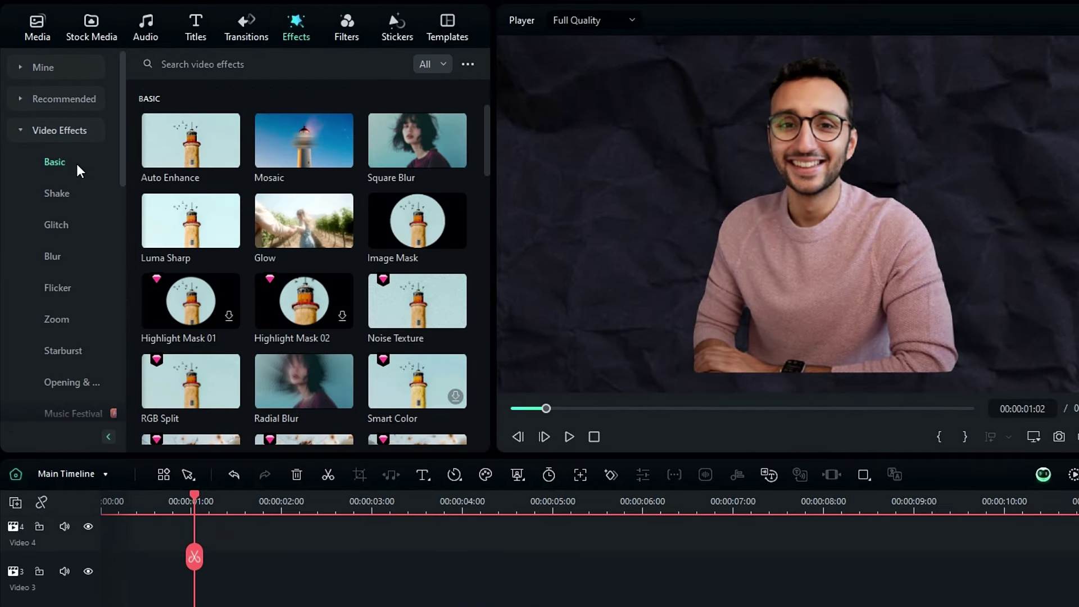
left_click(59, 194)
scroll(241, 212, "down", 6)
scroll(240, 225, "down", 3)
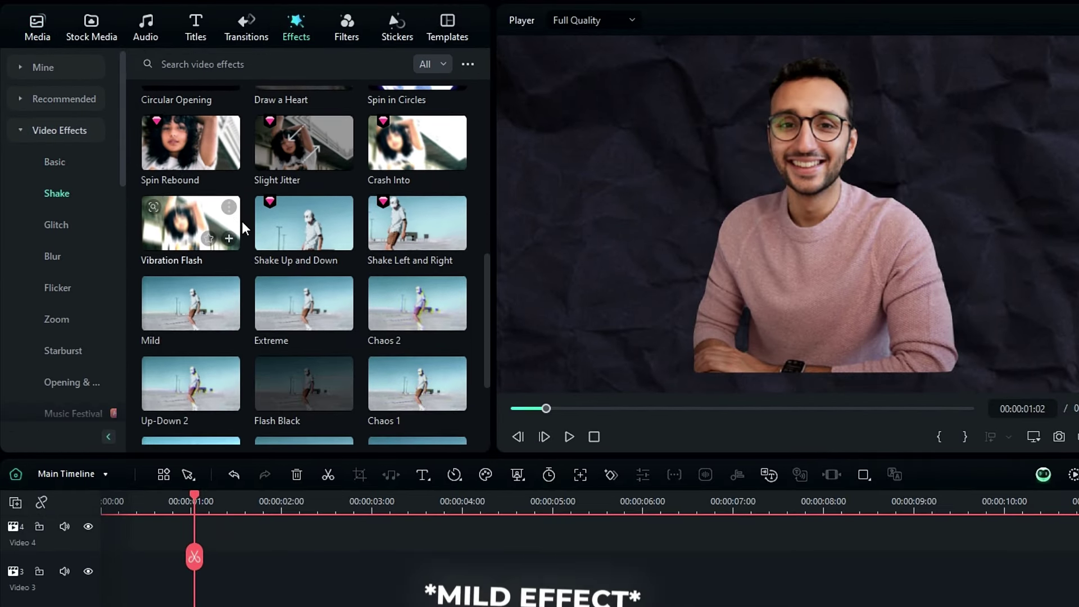
left_click_drag(183, 295, 244, 599)
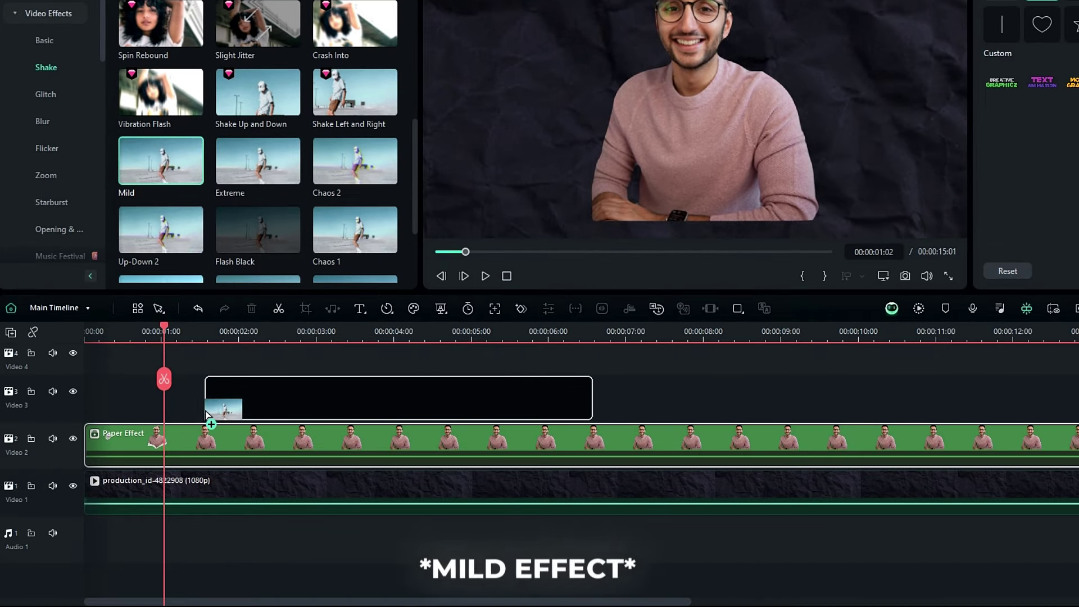
left_click_drag(206, 414, 212, 434)
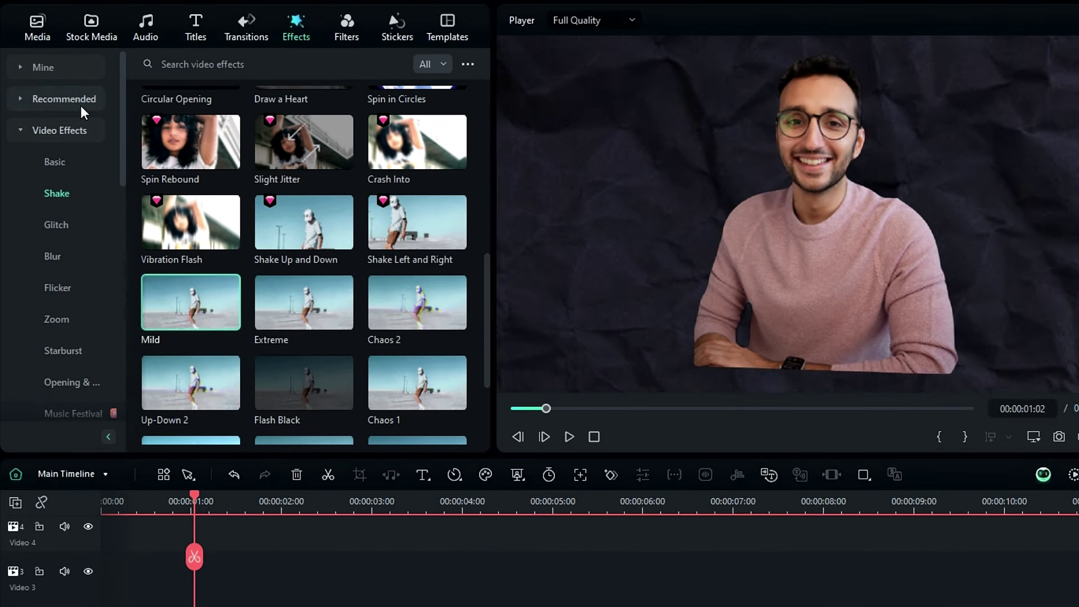
Search effects for 'fps' and apply Low FPS to the same clip
left_click(65, 100)
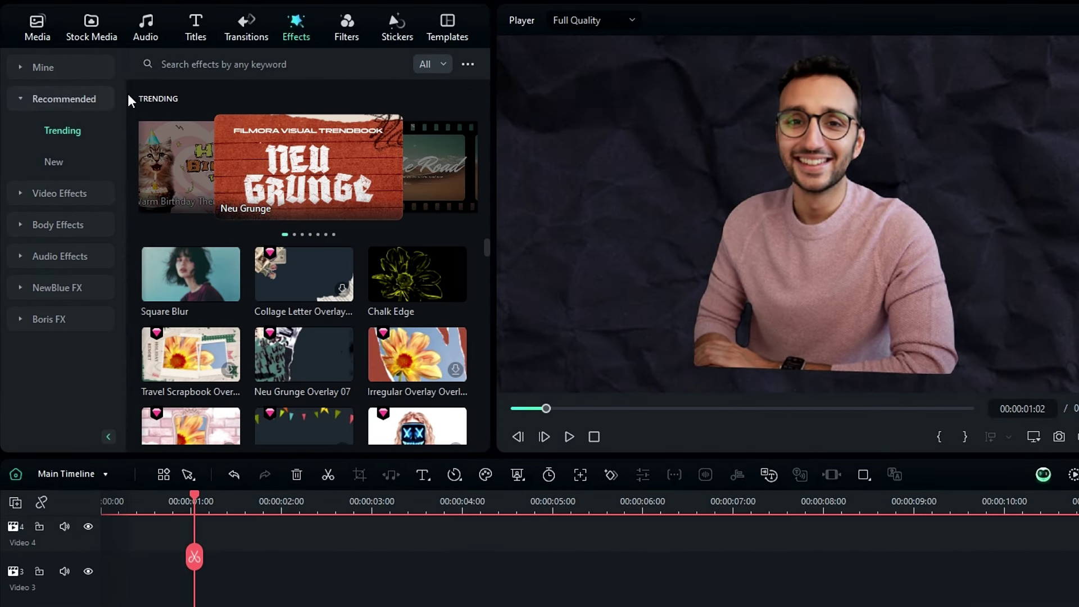
type("fps")
key("Return")
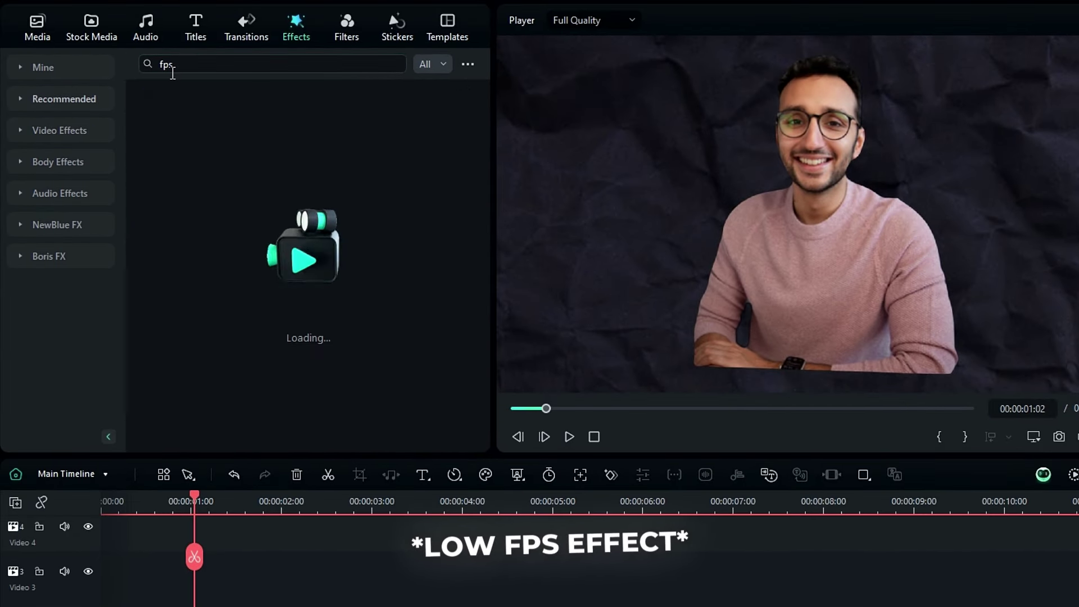
left_click_drag(186, 120, 289, 606)
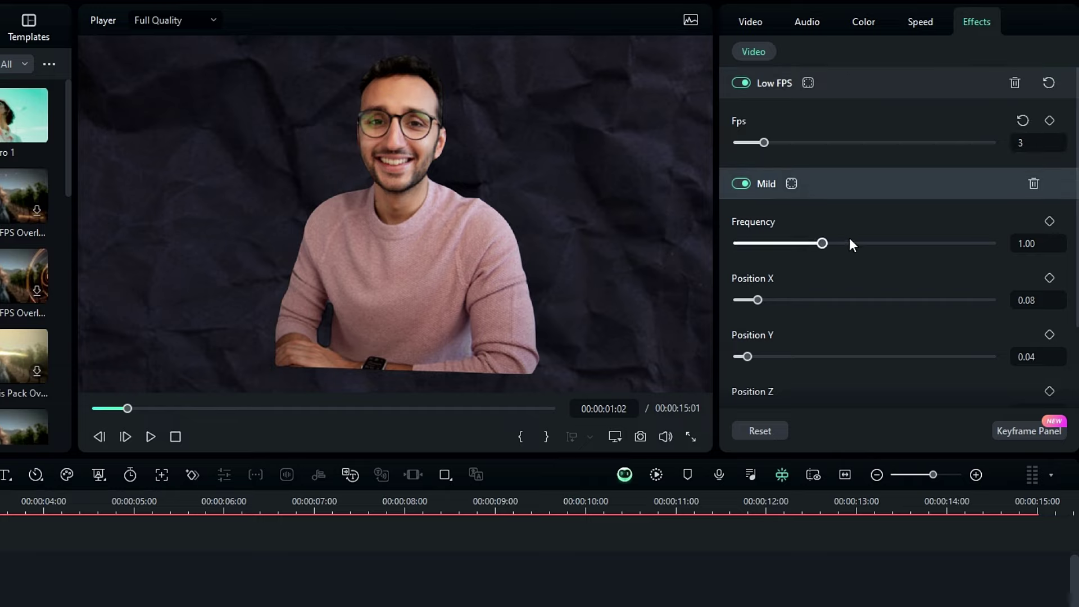
Set the Mild shake's Frequency slider to 3.00
left_click_drag(828, 244, 1013, 243)
scroll(891, 226, "down", 2)
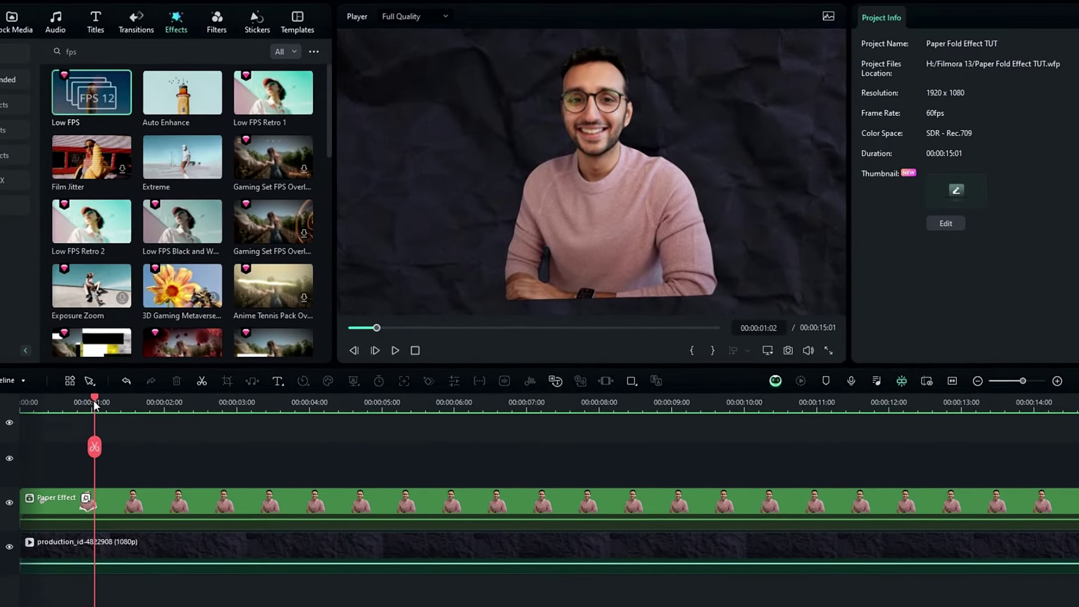
left_click(93, 401)
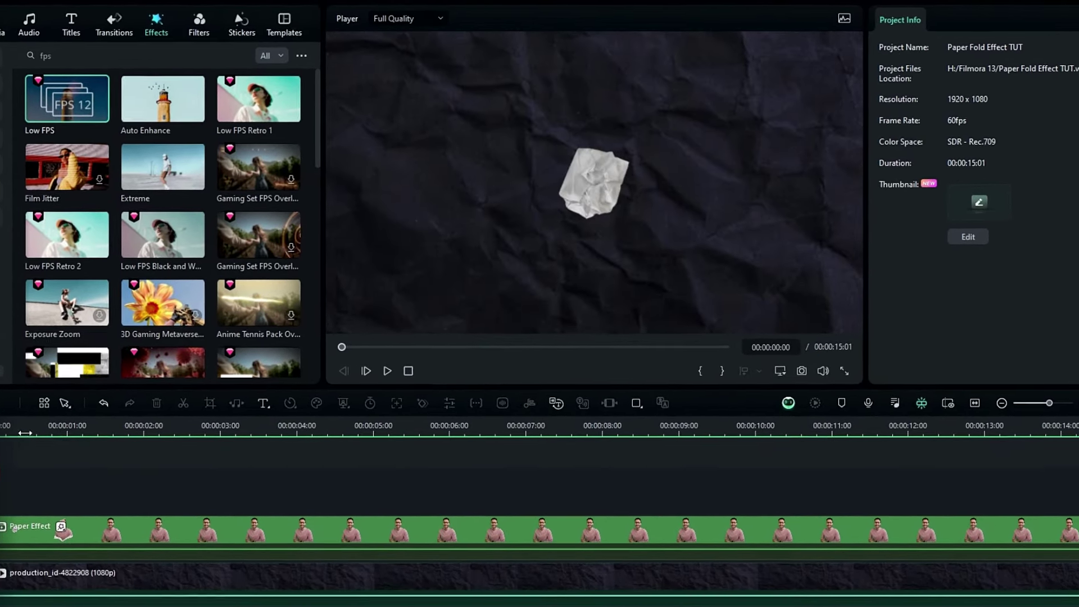
key("space")
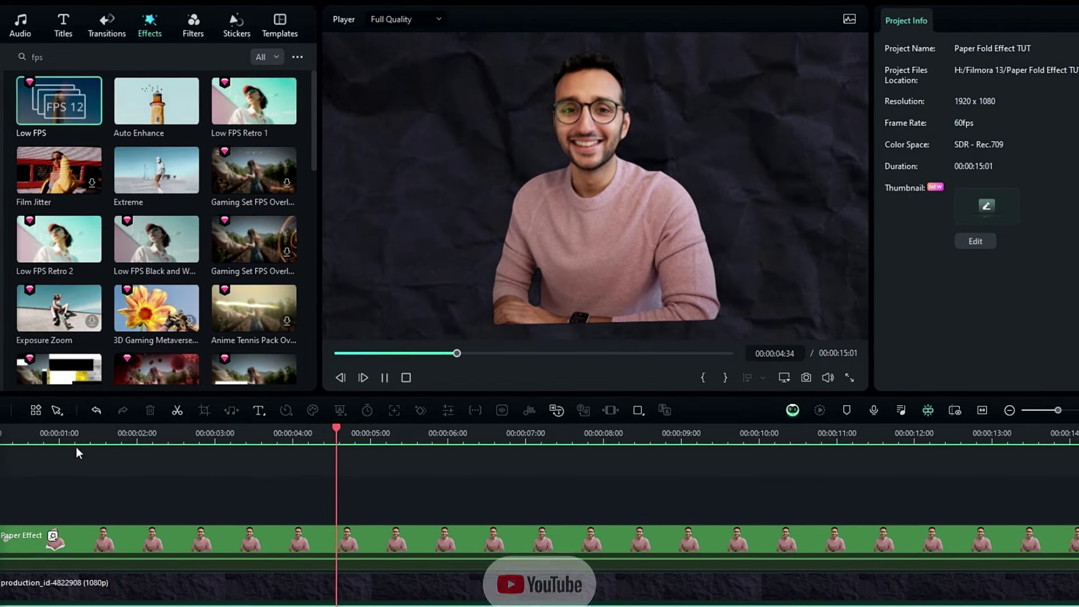
key("space")
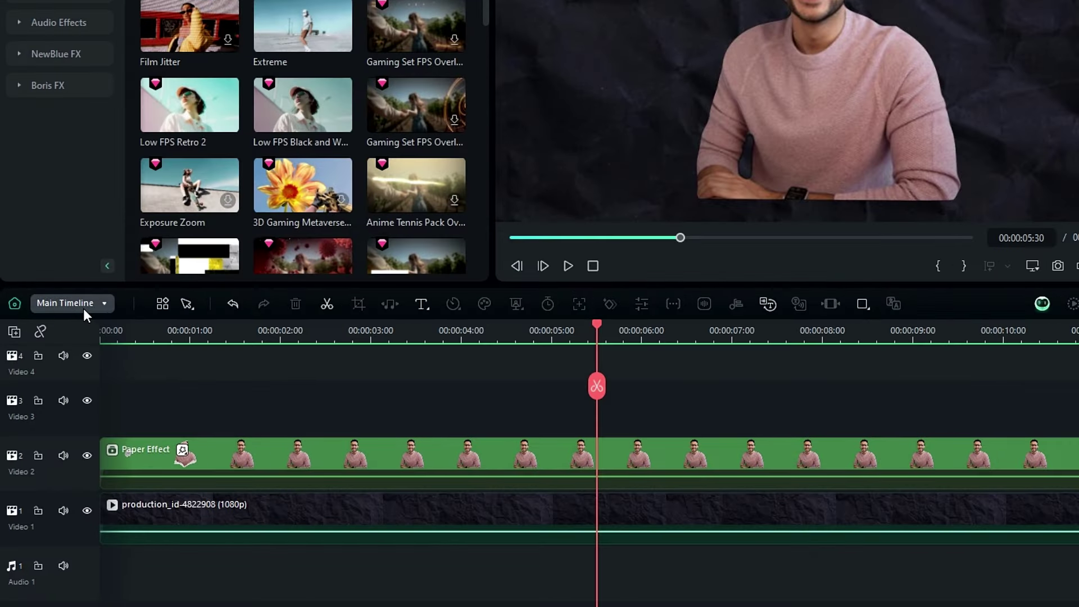
Enable the pink-jacket woman's photo inside Replace Image, then preview it on the main timeline
left_click(83, 308)
left_click(87, 358)
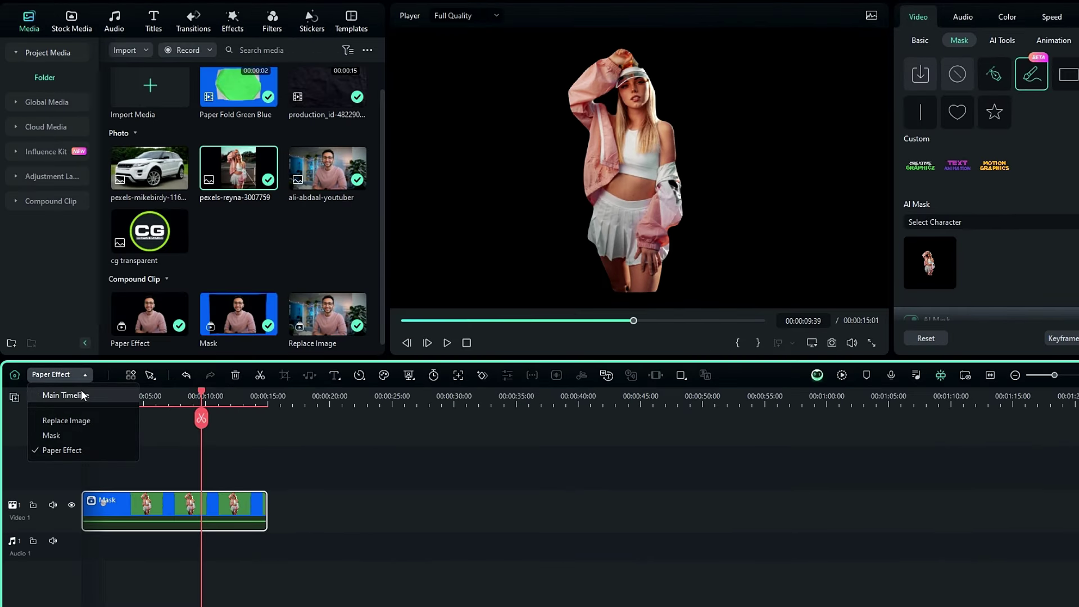
left_click(81, 395)
left_click(108, 396)
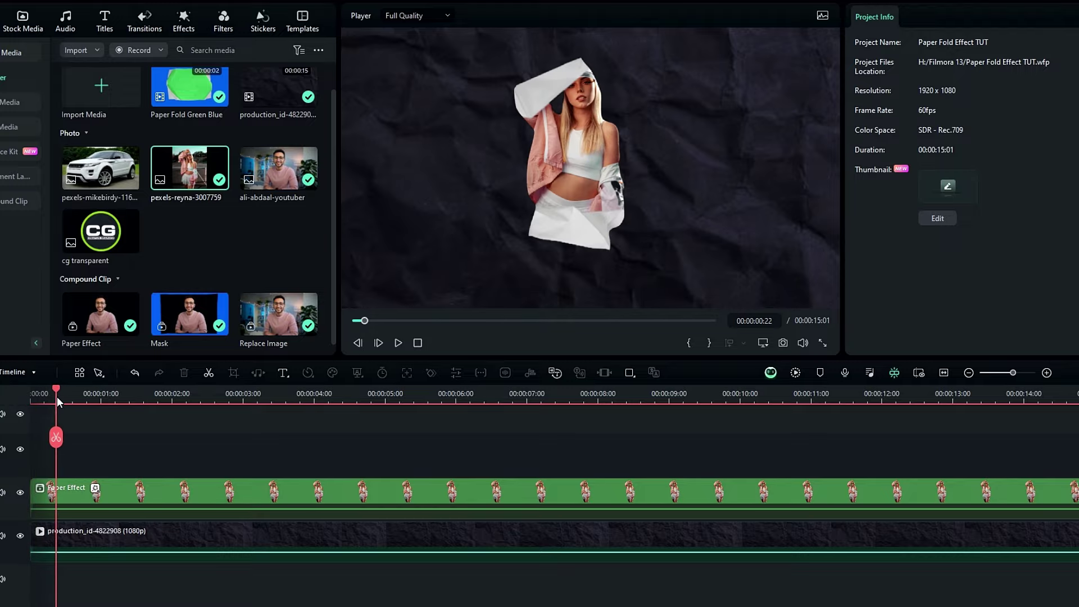
left_click_drag(59, 396, 185, 405)
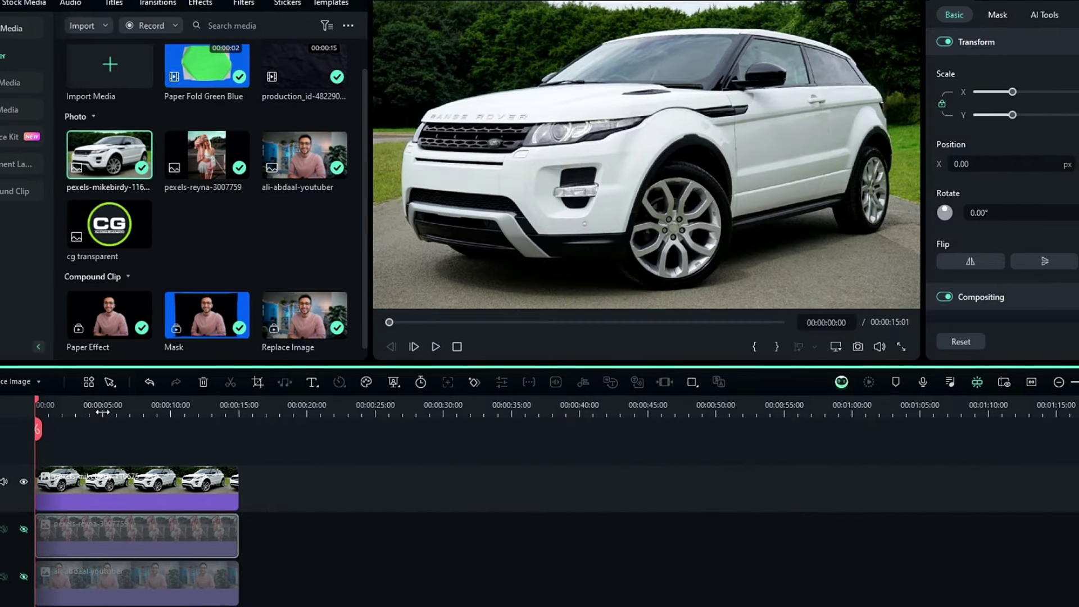
In the Mask sequence, select the car photo and turn off its AI Portrait
left_click_drag(36, 416, 109, 406)
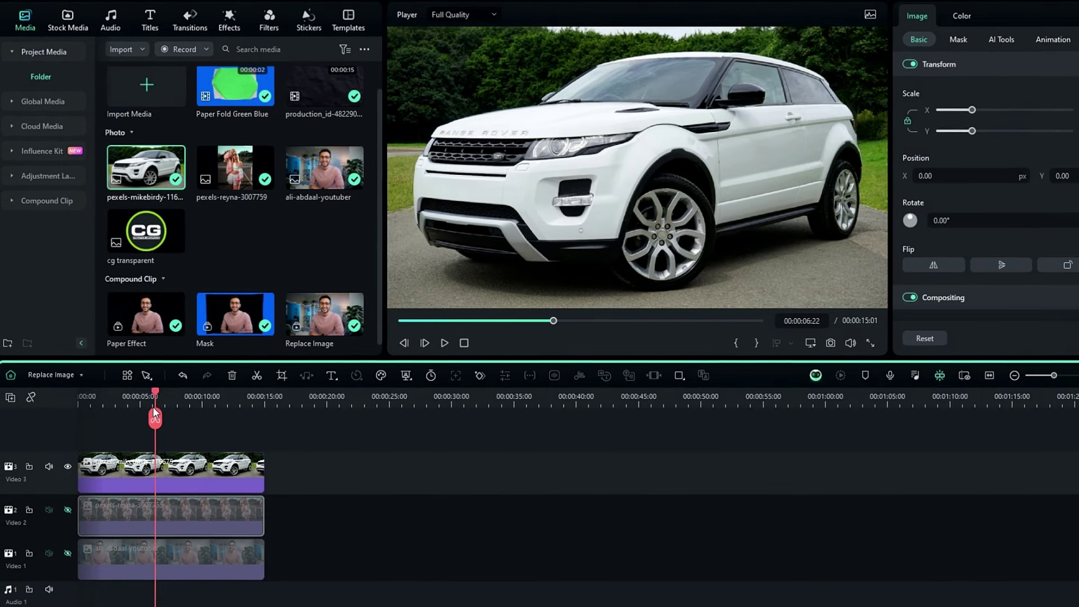
left_click(52, 376)
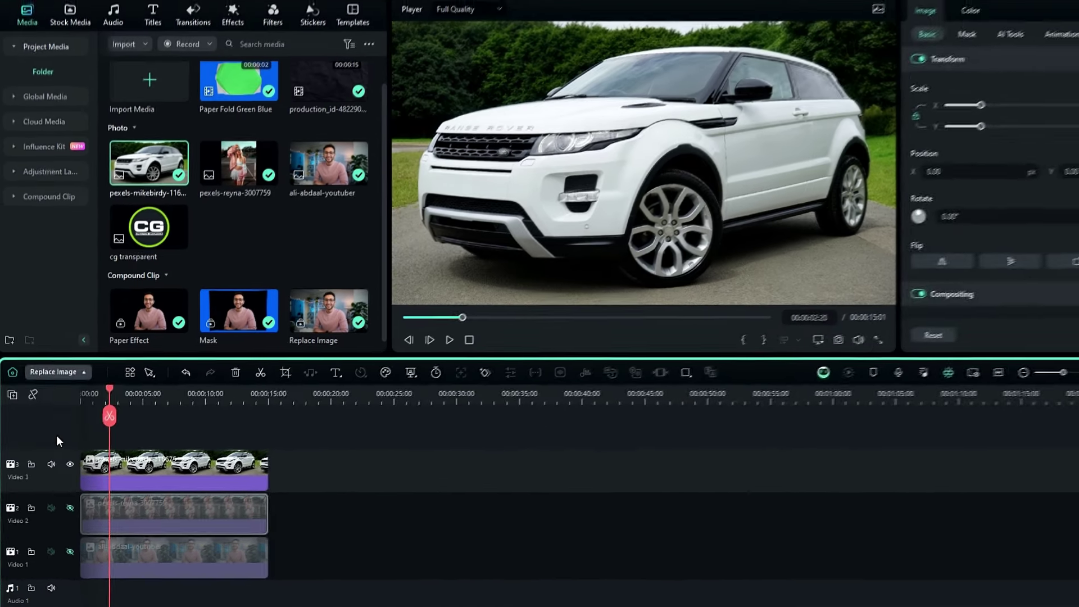
left_click(63, 382)
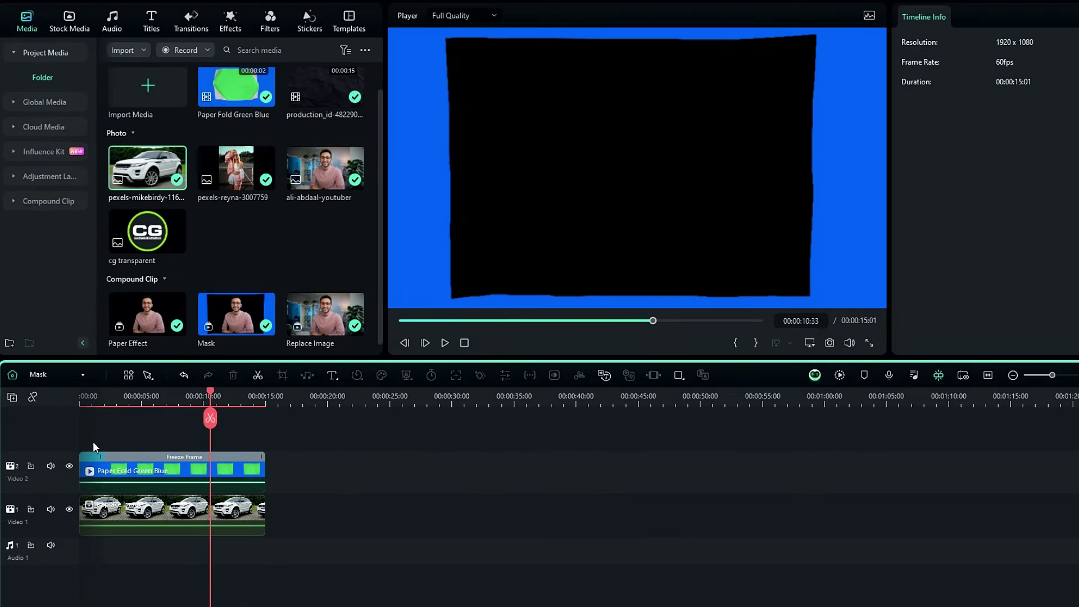
left_click(174, 497)
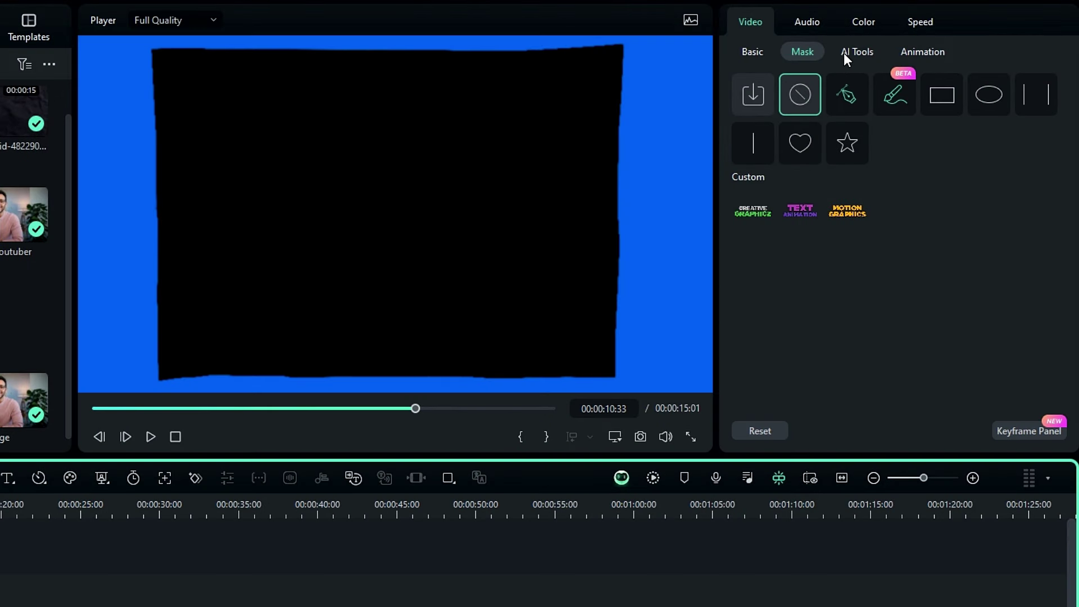
left_click(1008, 50)
left_click(952, 90)
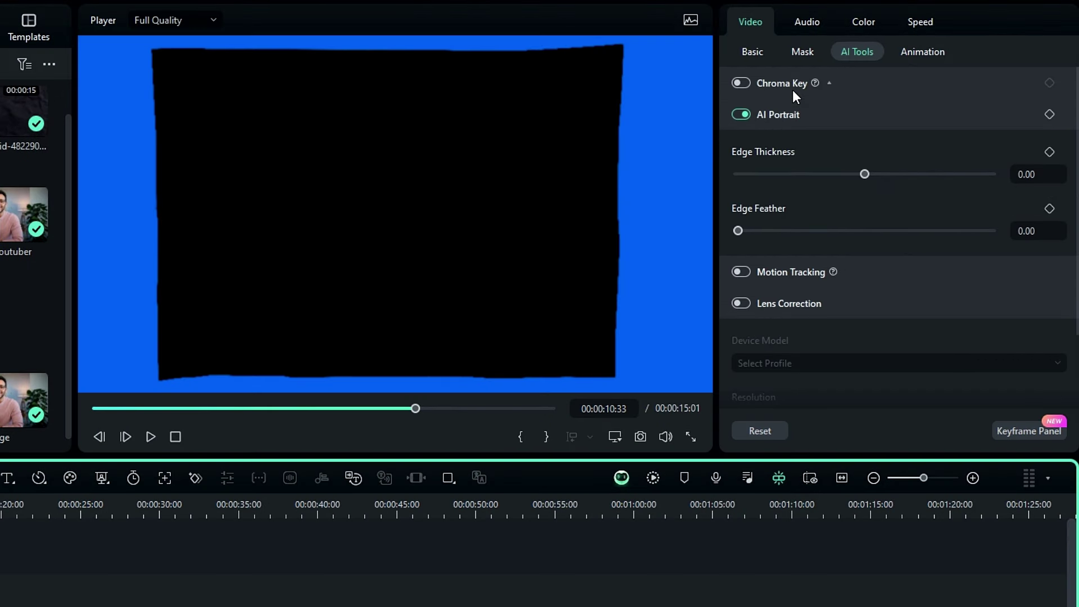
left_click(742, 114)
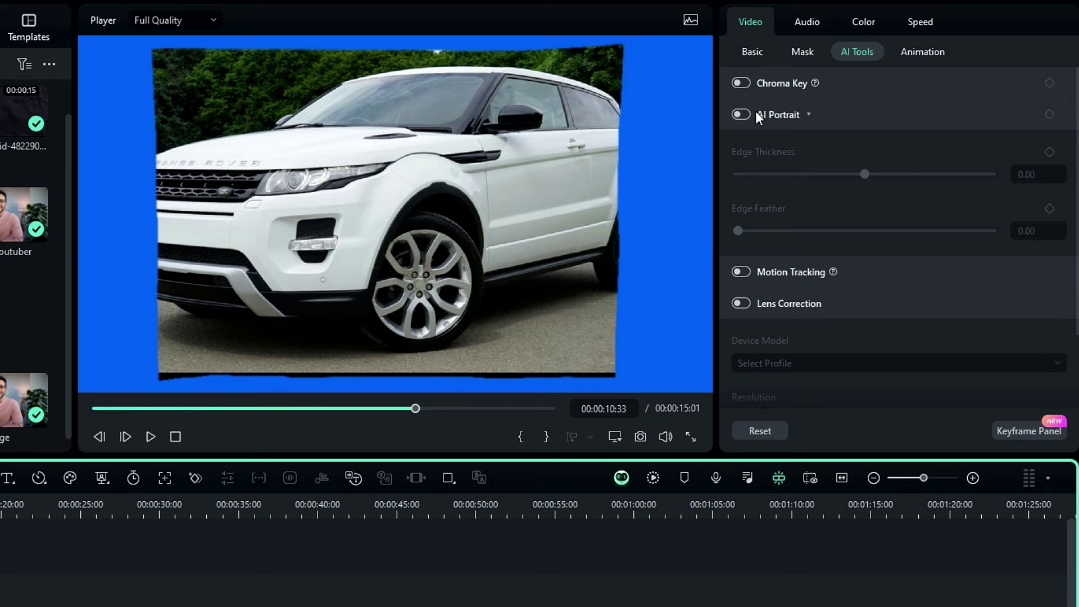
Cut out the car with an AI Mask using Select Subject, then return to the main timeline
left_click(805, 55)
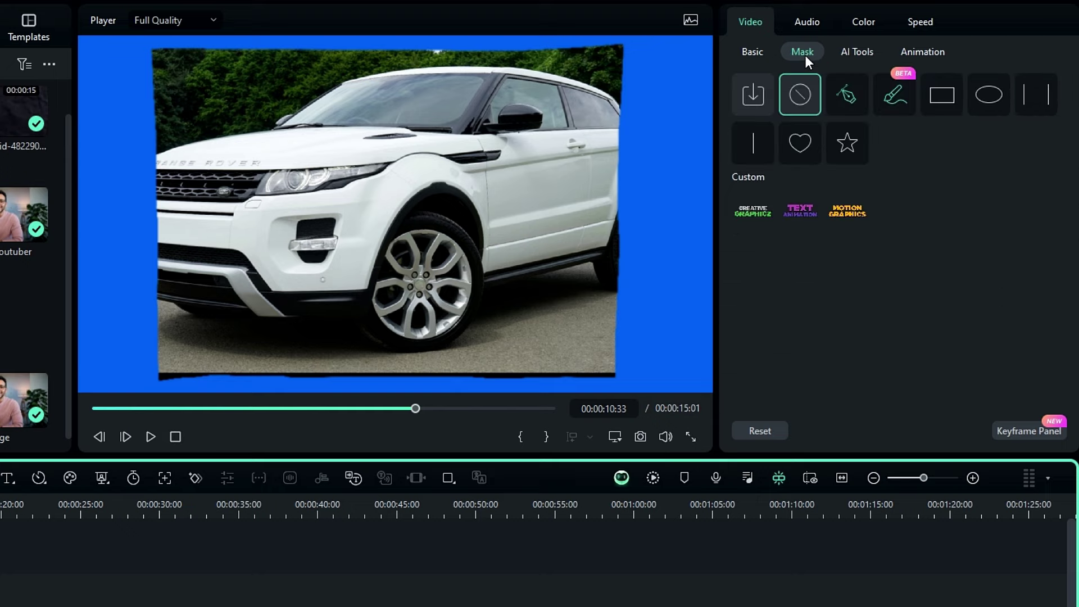
left_click(894, 96)
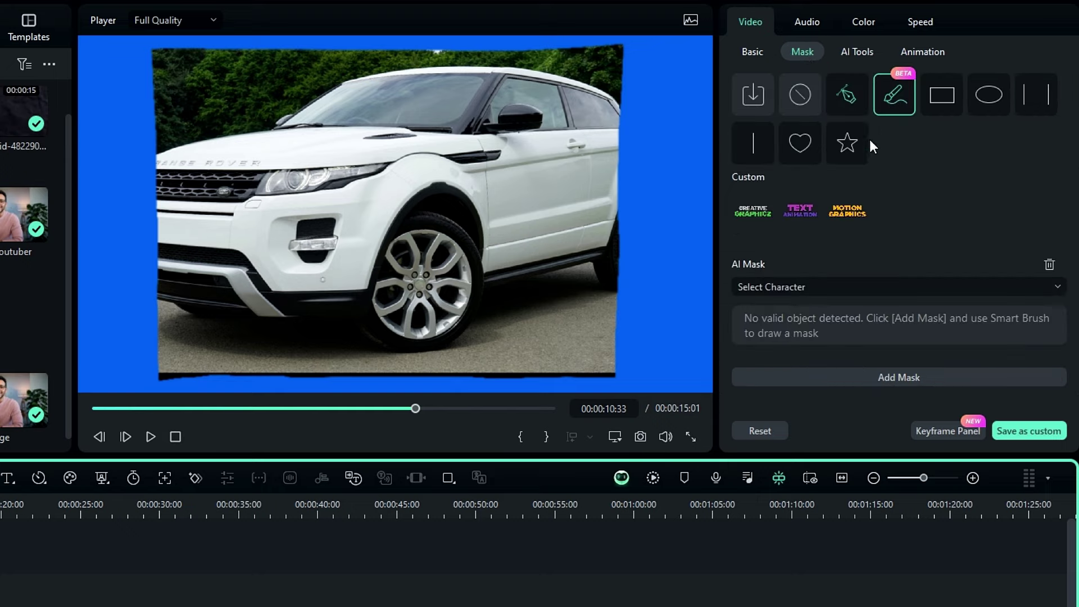
left_click(773, 288)
left_click(785, 366)
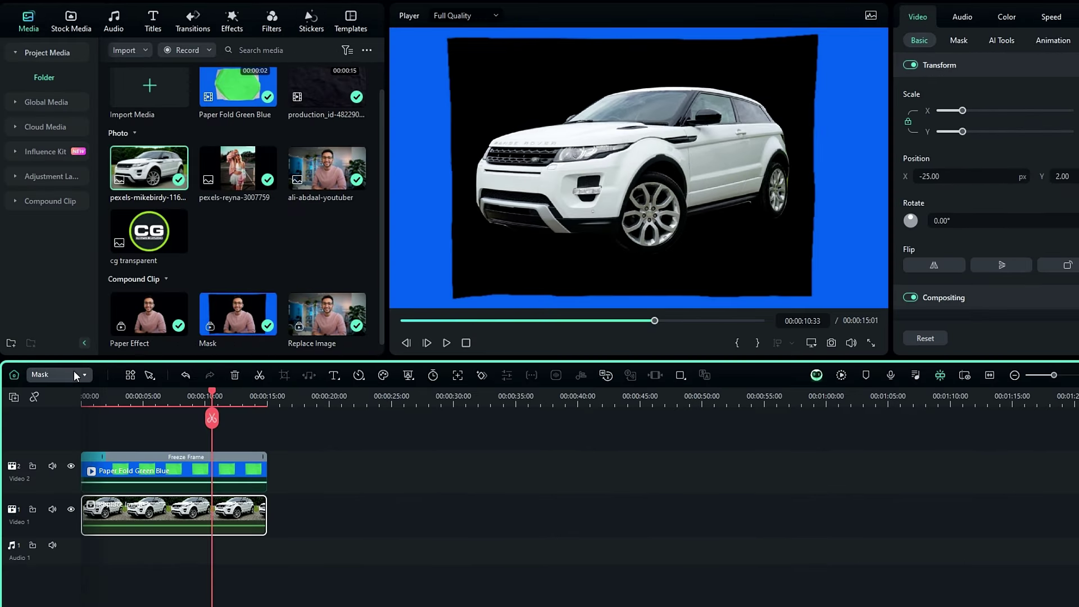
left_click(75, 375)
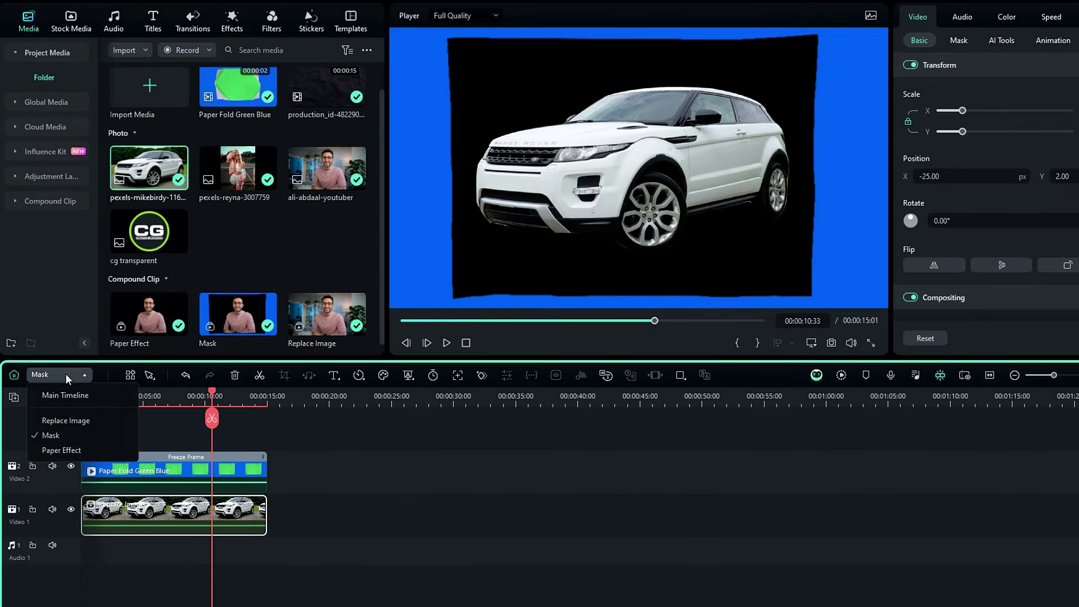
left_click(68, 452)
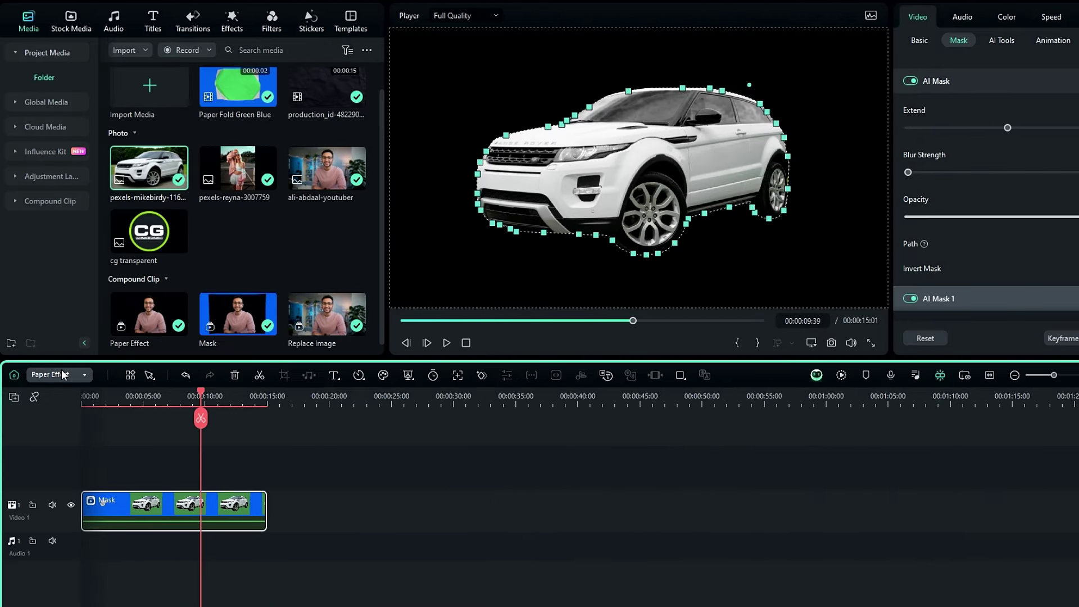
left_click(63, 376)
left_click(69, 390)
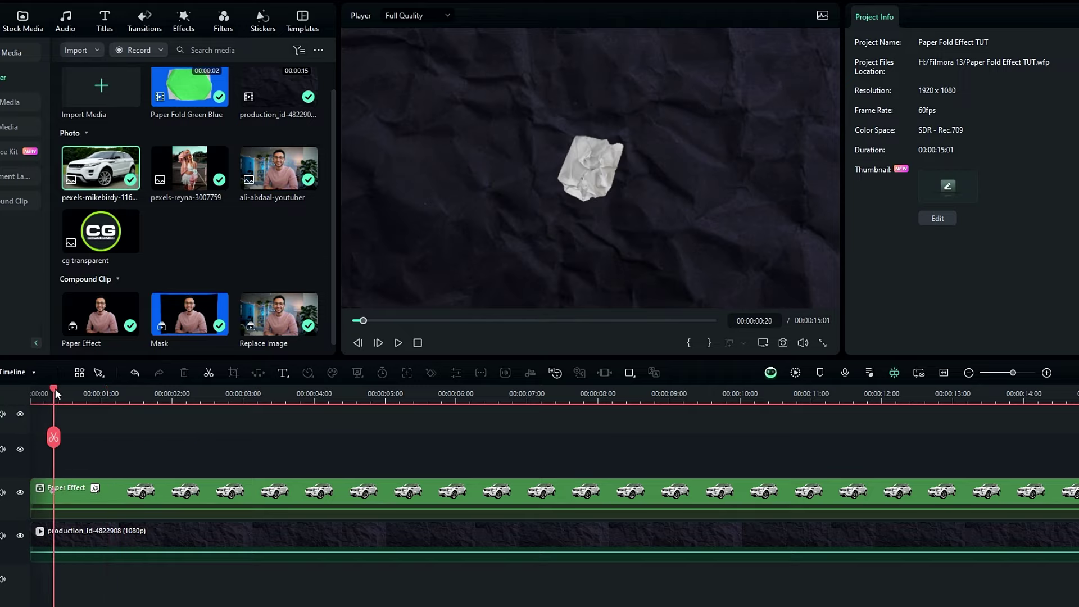
Apply Paper Stroke 04 to the Paper Effect clip, giving the portrait a white torn-paper outline
left_click_drag(55, 389, 217, 387)
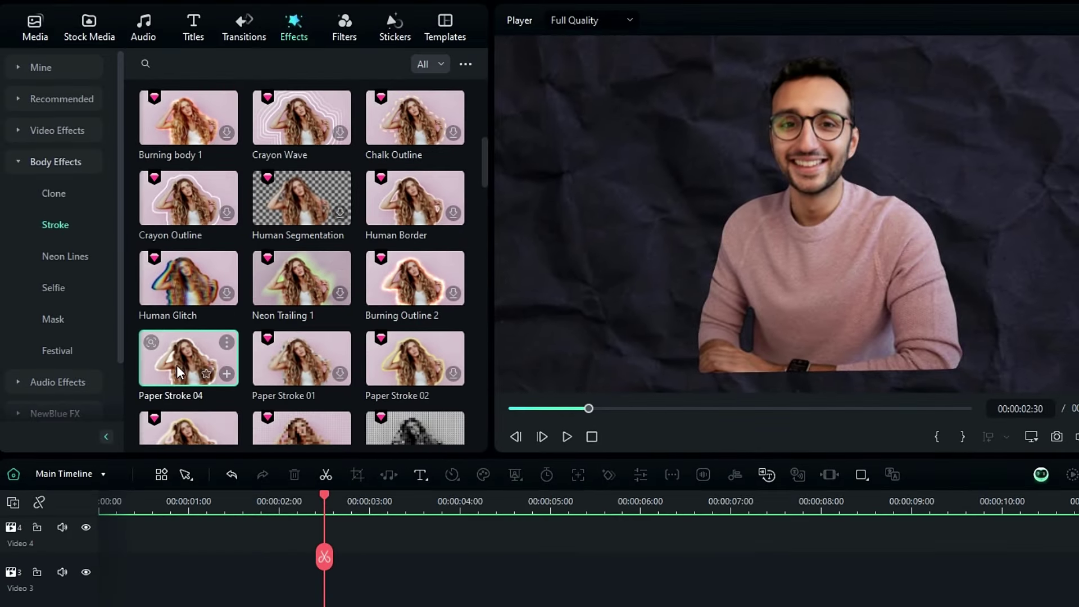
left_click_drag(183, 346, 278, 533)
left_click_drag(171, 419, 147, 490)
left_click(186, 392)
left_click_drag(187, 392, 423, 403)
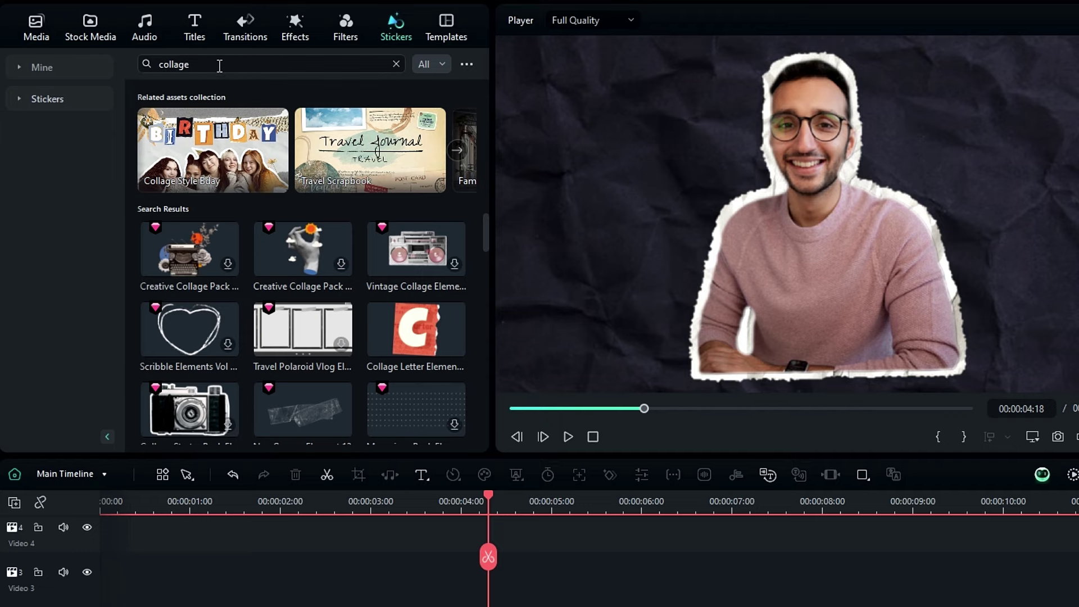
Open the Collage Style Bday sticker collection and preview the letter Q and R stickers
left_click(214, 141)
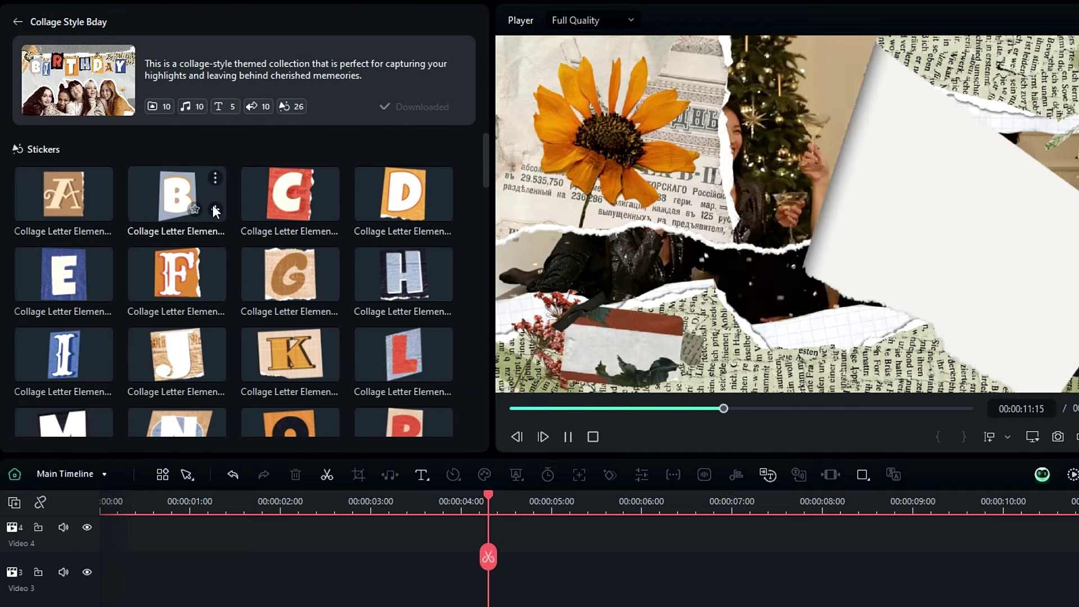
scroll(59, 230, "down", 5)
left_click(59, 230)
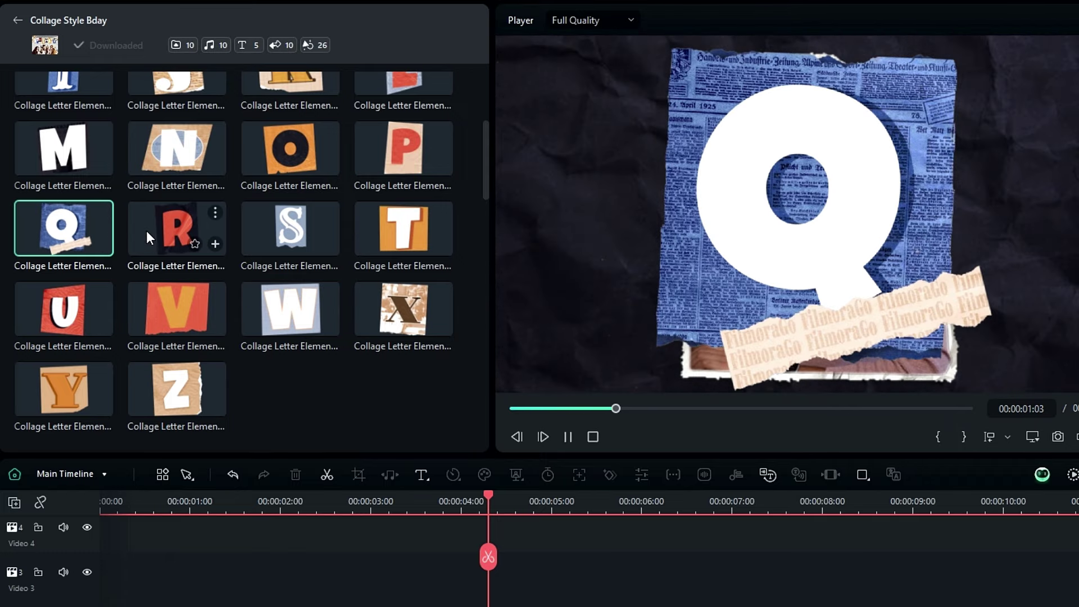
left_click(161, 231)
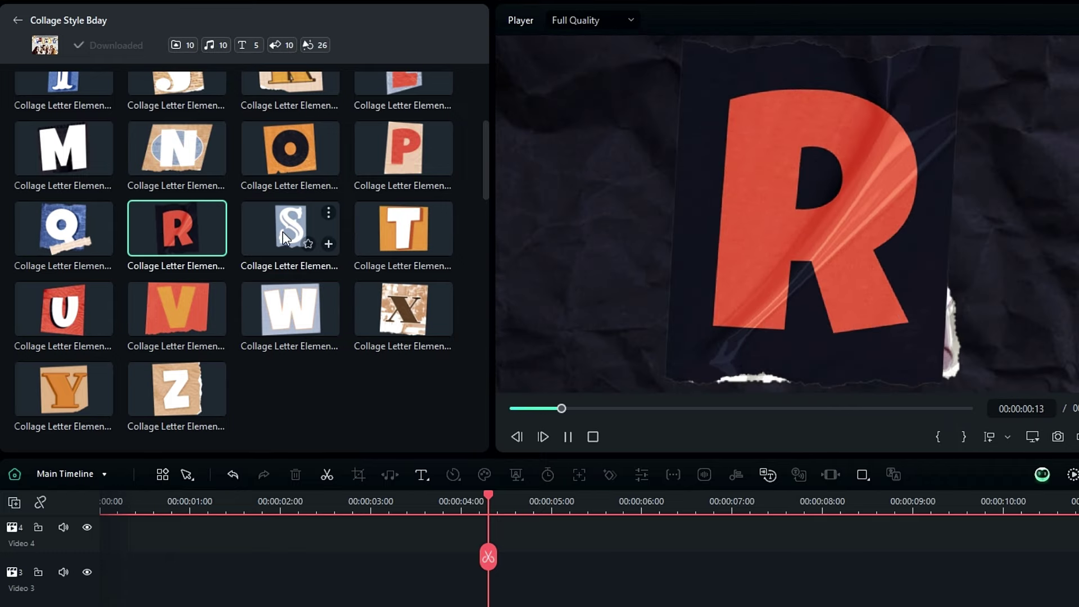